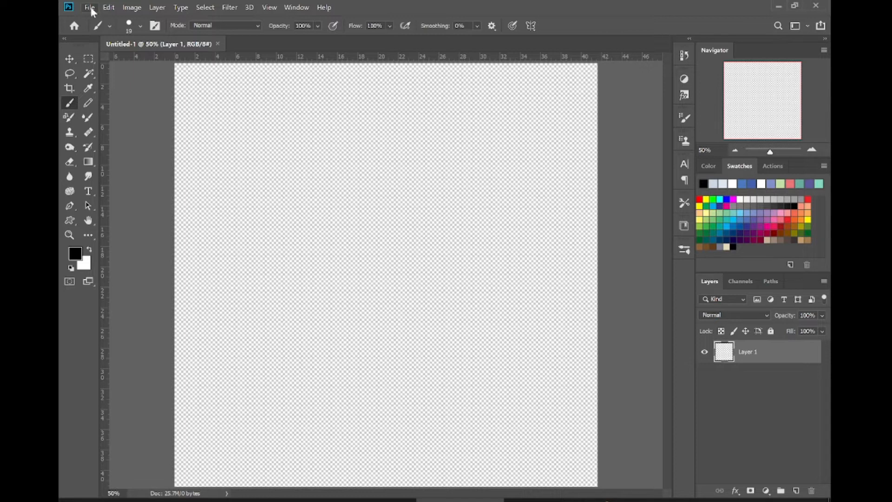
Step: Create a new document 500 pixels wide and 500 pixels high
{"action": "left_click", "coordinate": [90, 7]}
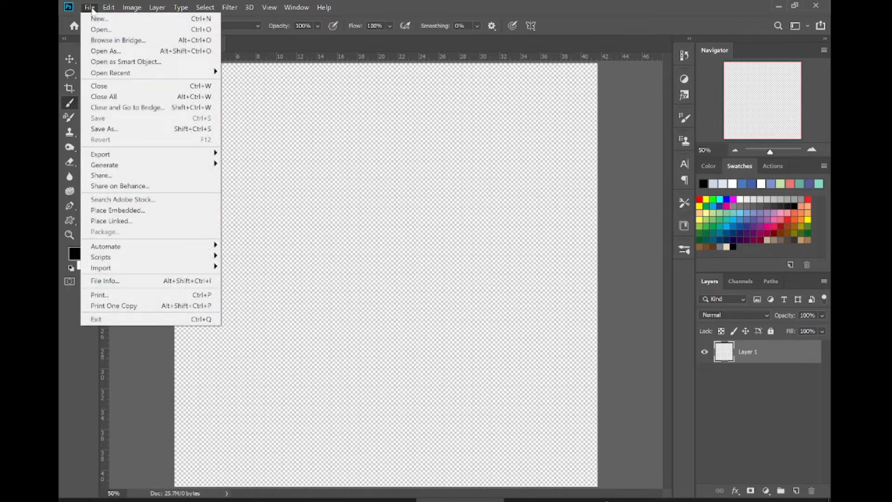
{"action": "left_click", "coordinate": [99, 19]}
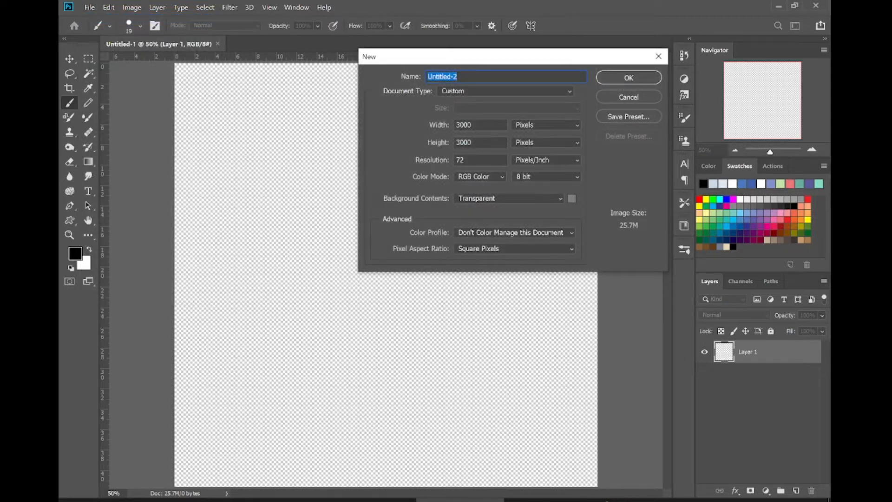
{"action": "left_click", "coordinate": [424, 143]}
{"action": "type", "text": "500"}
{"action": "left_click", "coordinate": [444, 130]}
{"action": "type", "text": "500"}
{"action": "left_click", "coordinate": [613, 78]}
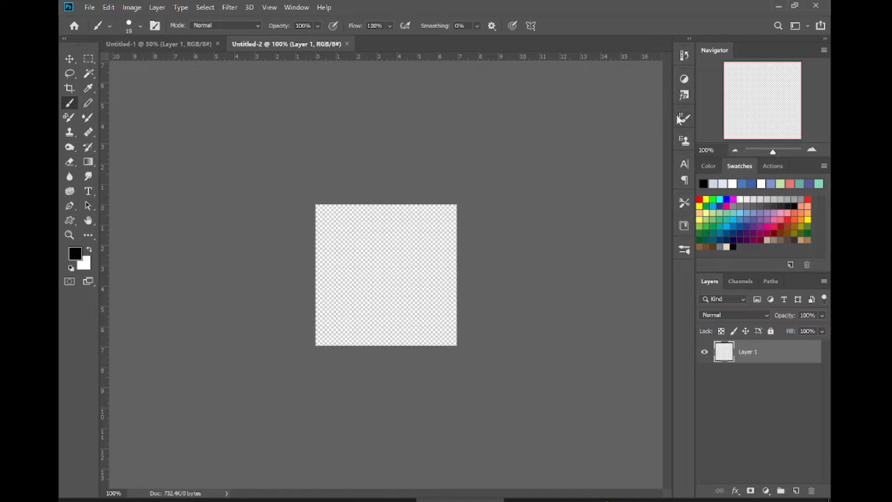
Step: In the round brush's Shape Dynamics, set the size control to Pen Pressure and Size Jitter to 100%
{"action": "left_click", "coordinate": [129, 24]}
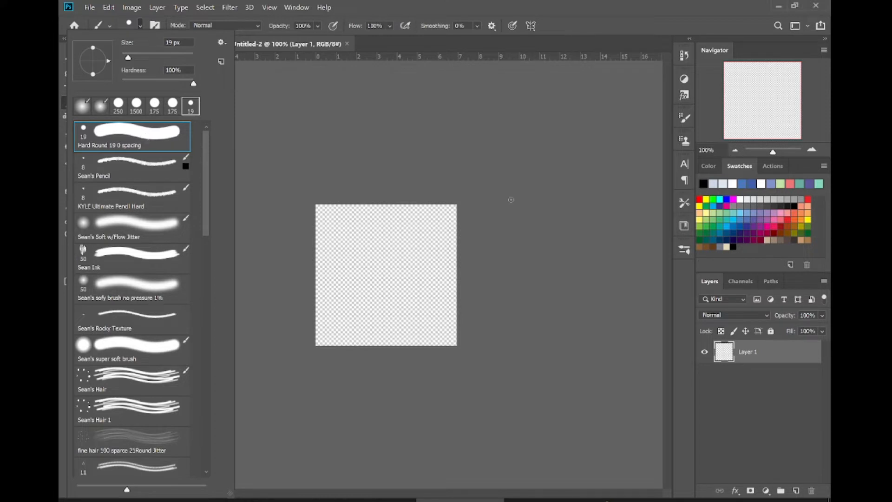
{"action": "left_click", "coordinate": [539, 198]}
{"action": "left_click", "coordinate": [685, 119]}
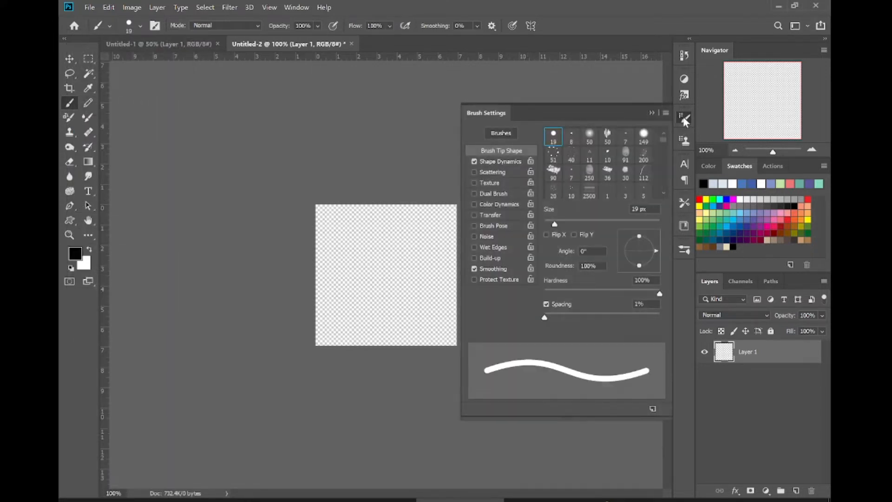
{"action": "left_click", "coordinate": [504, 162]}
{"action": "left_click", "coordinate": [601, 156]}
{"action": "left_click", "coordinate": [600, 189]}
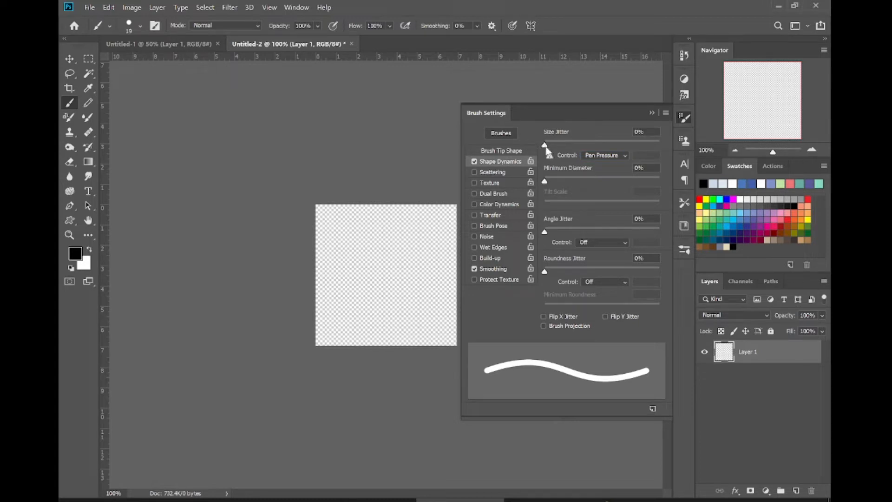
{"action": "left_click_drag", "start_coordinate": [546, 145], "coordinate": [661, 155]}
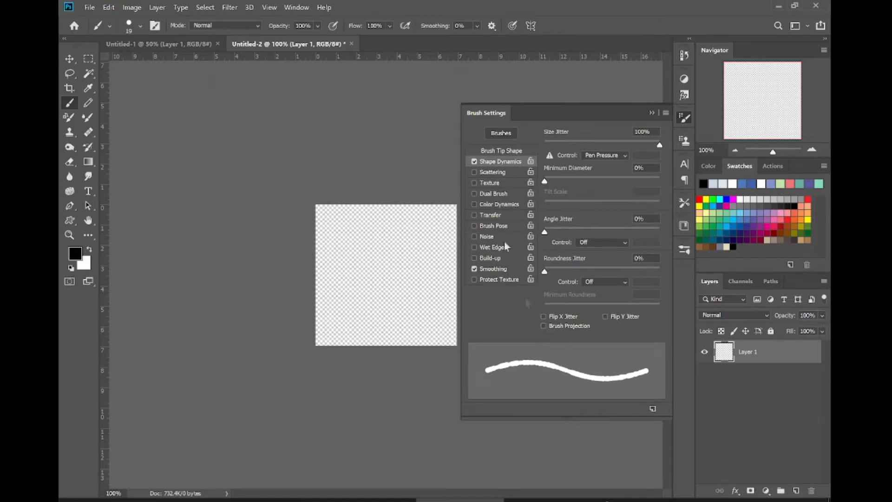
Step: Set the round brush's spacing to 259% and enable Scattering with a scatter of 745%
{"action": "left_click", "coordinate": [511, 151]}
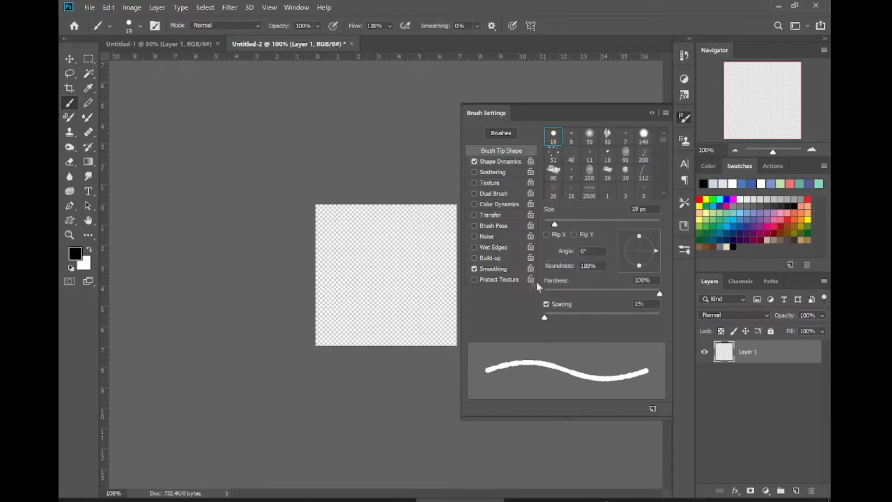
{"action": "left_click_drag", "start_coordinate": [546, 321], "coordinate": [634, 321]}
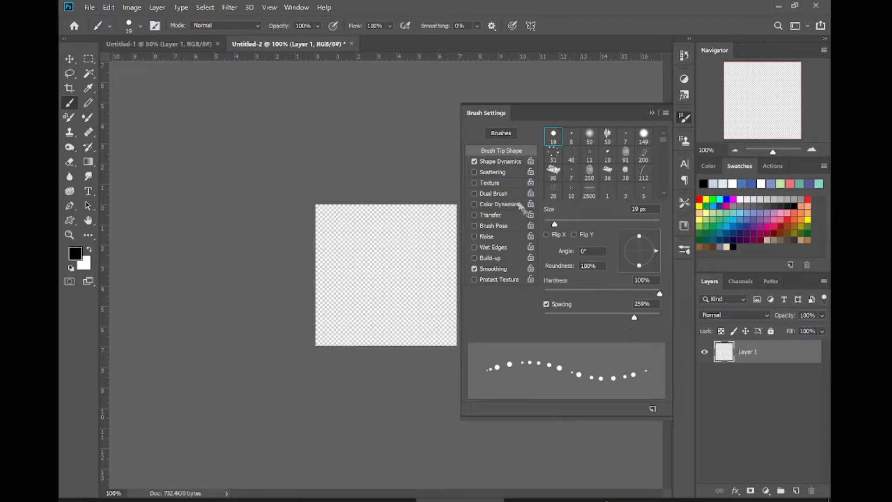
{"action": "left_click", "coordinate": [510, 174]}
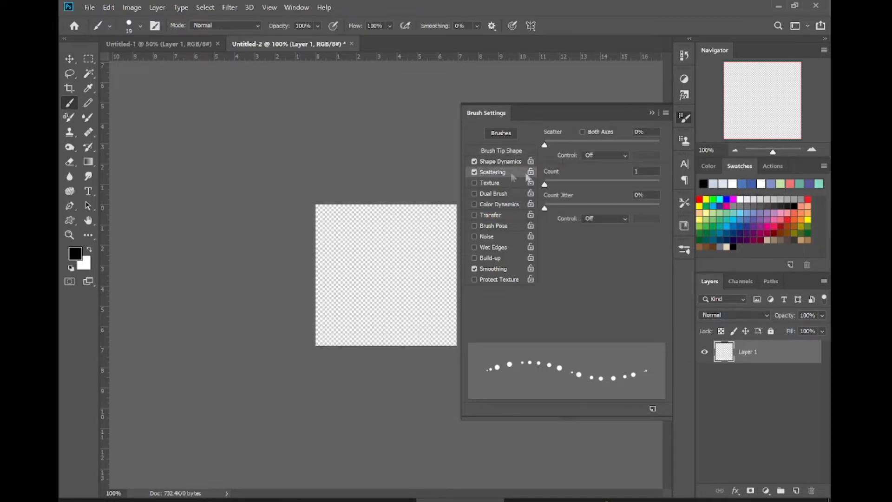
{"action": "left_click_drag", "start_coordinate": [545, 146], "coordinate": [631, 161]}
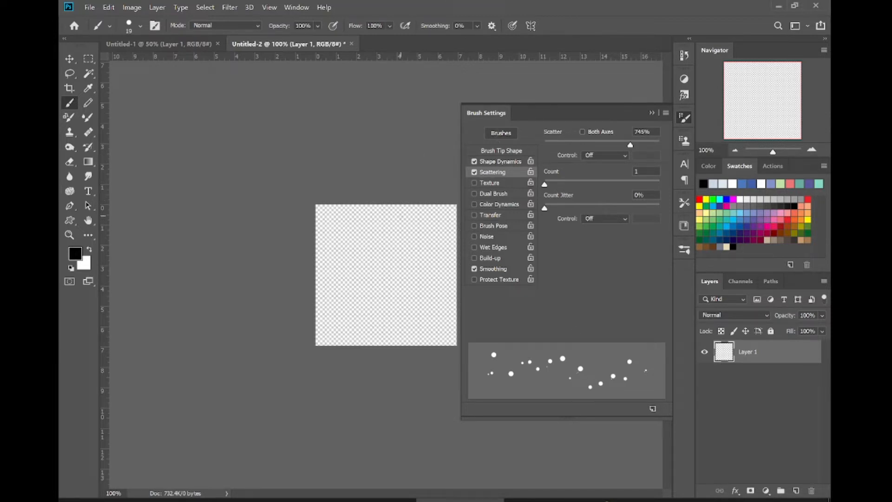
Step: Paint scattered black dots across the 500-pixel canvas and define them as a brush preset named "test"
{"action": "mouse_move", "coordinate": [379, 226]}
{"action": "left_mouse_down"}
{"action": "mouse_move", "coordinate": [351, 263]}
{"action": "mouse_move", "coordinate": [364, 291]}
{"action": "mouse_move", "coordinate": [391, 293]}
{"action": "mouse_move", "coordinate": [402, 306]}
{"action": "mouse_move", "coordinate": [439, 286]}
{"action": "mouse_move", "coordinate": [444, 242]}
{"action": "mouse_move", "coordinate": [401, 252]}
{"action": "mouse_move", "coordinate": [380, 281]}
{"action": "mouse_move", "coordinate": [371, 255]}
{"action": "mouse_move", "coordinate": [340, 254]}
{"action": "mouse_move", "coordinate": [336, 306]}
{"action": "mouse_move", "coordinate": [390, 316]}
{"action": "mouse_move", "coordinate": [397, 272]}
{"action": "mouse_move", "coordinate": [397, 287]}
{"action": "mouse_move", "coordinate": [416, 288]}
{"action": "left_mouse_up"}
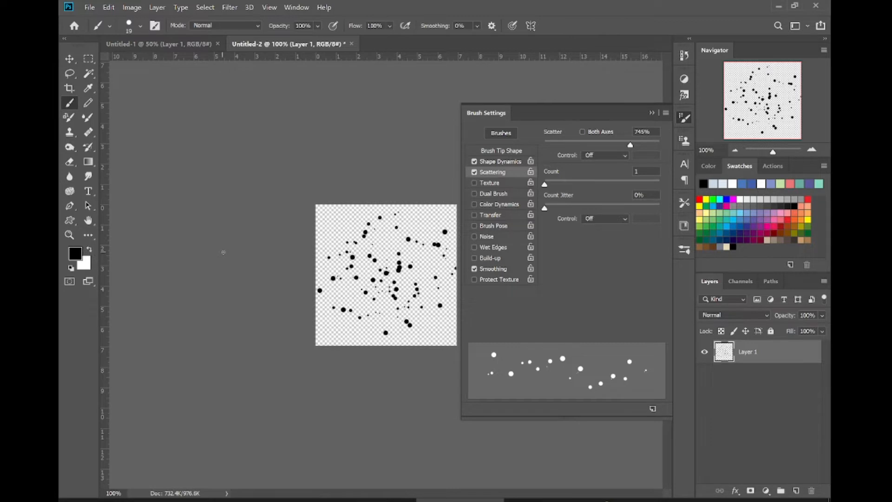
{"action": "left_click", "coordinate": [651, 113]}
{"action": "left_click", "coordinate": [108, 7]}
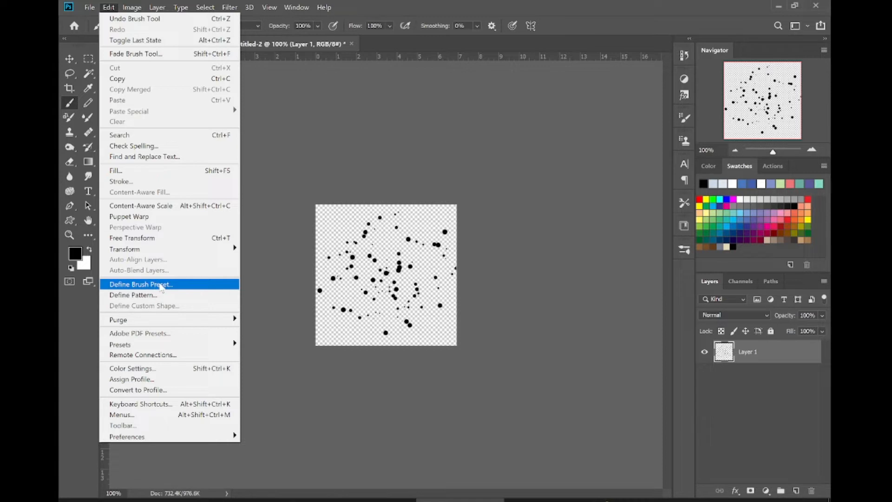
{"action": "left_click", "coordinate": [160, 285]}
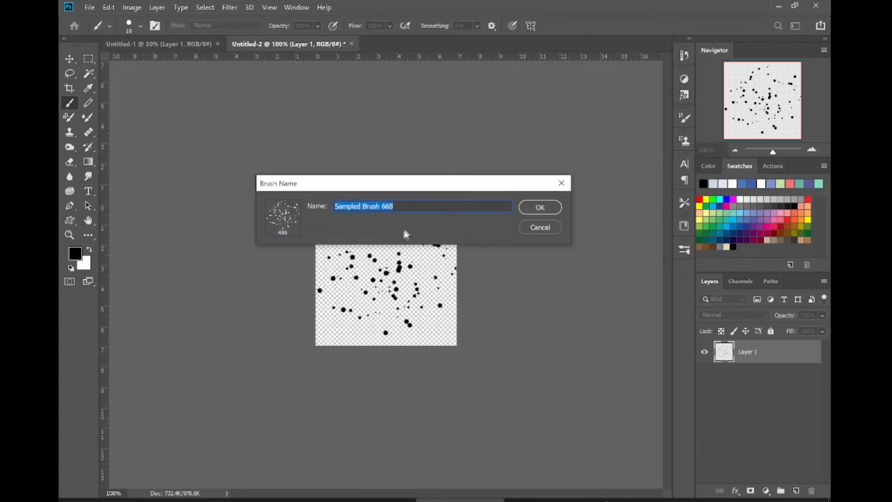
{"action": "type", "text": "test"}
{"action": "left_click", "coordinate": [544, 209]}
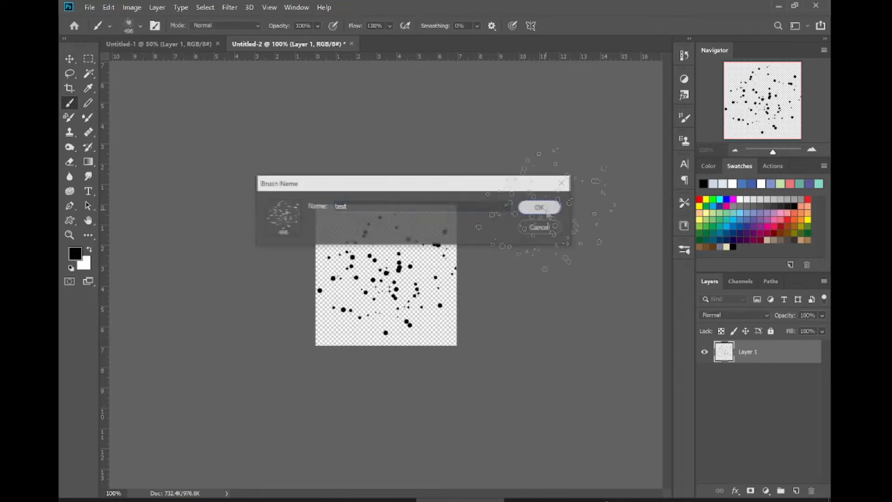
{"action": "left_click", "coordinate": [140, 26]}
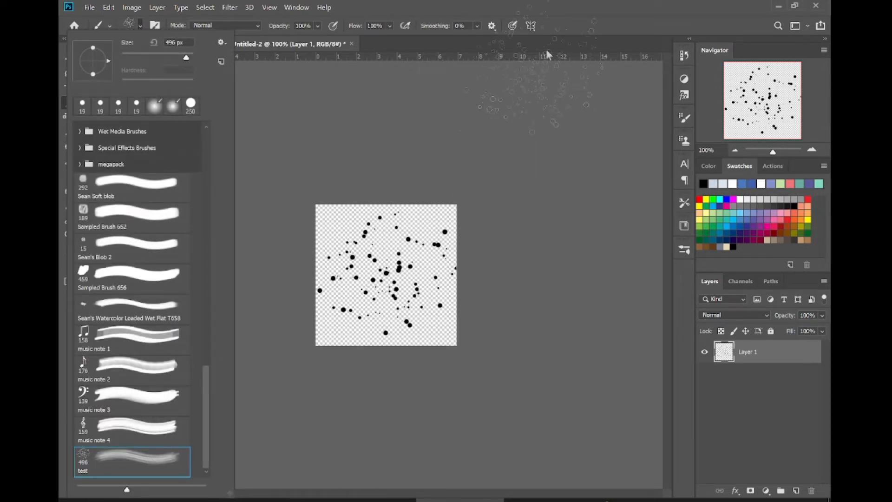
{"action": "left_click", "coordinate": [599, 3]}
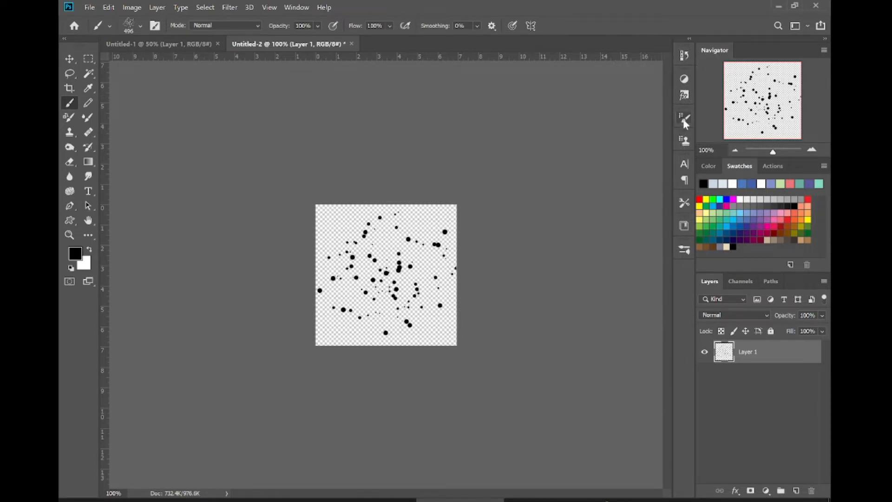
Step: Switch to the Untitled-1 document, enable Shape Dynamics for the dotted brush and set its spacing to 2%
{"action": "left_click", "coordinate": [683, 119]}
{"action": "left_click", "coordinate": [192, 44]}
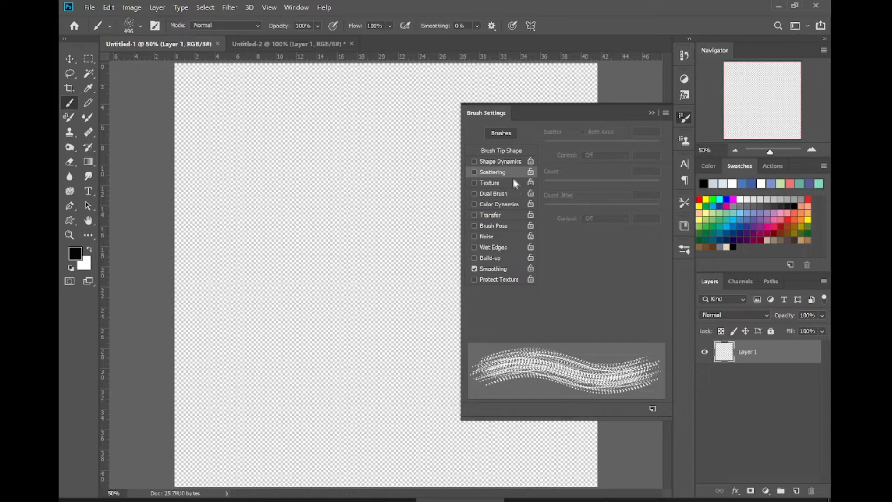
{"action": "left_click", "coordinate": [505, 161]}
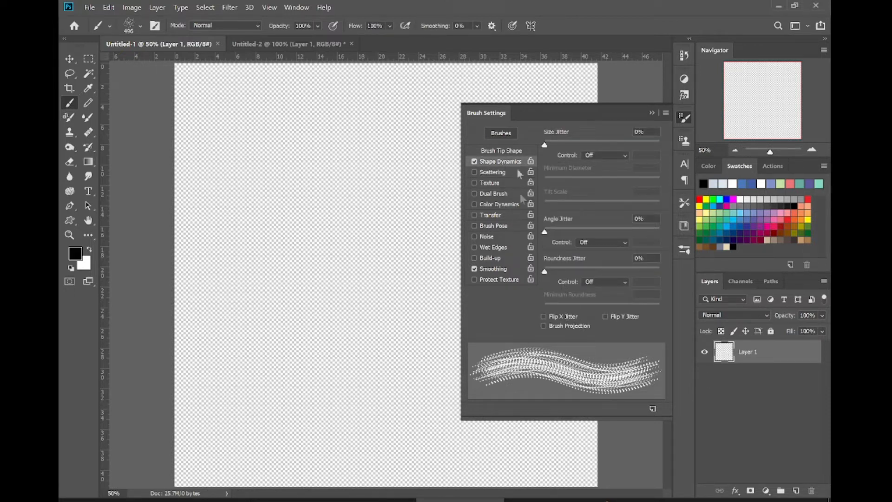
{"action": "left_click", "coordinate": [512, 151]}
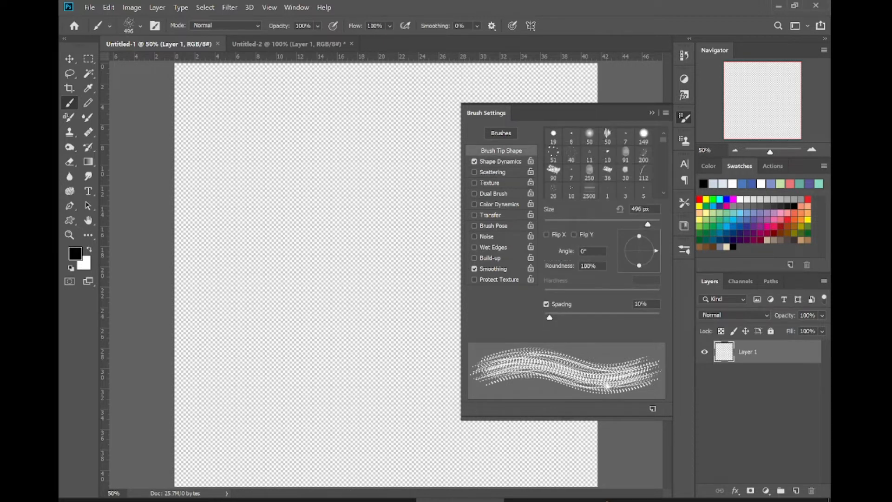
{"action": "left_click_drag", "start_coordinate": [552, 320], "coordinate": [546, 319]}
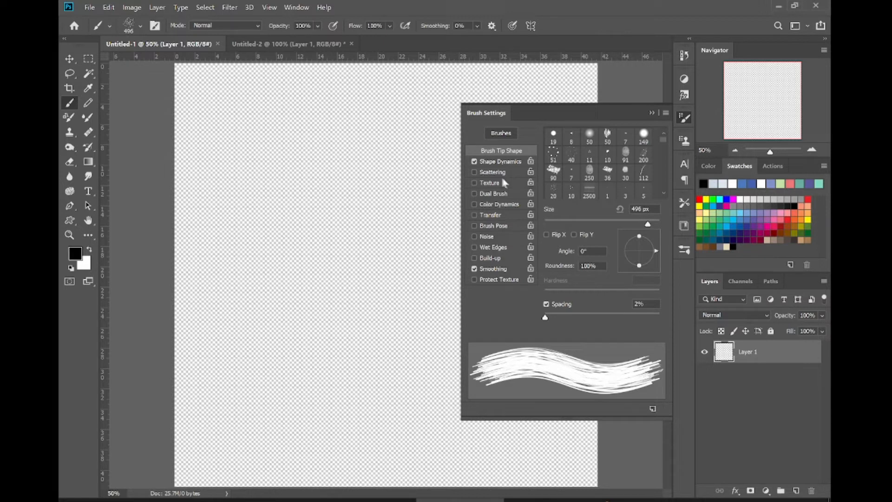
Step: Set the Size Jitter control of the dotted brush to Pen Pressure
{"action": "left_click", "coordinate": [520, 163]}
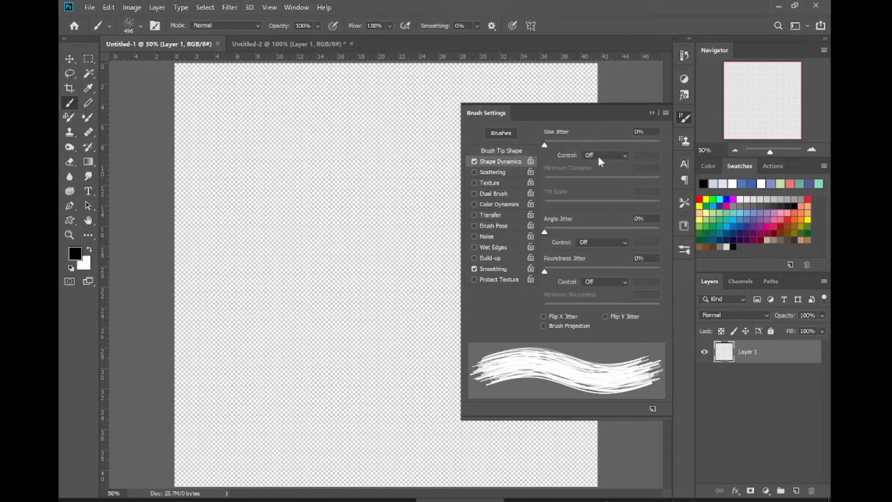
{"action": "left_click", "coordinate": [603, 156]}
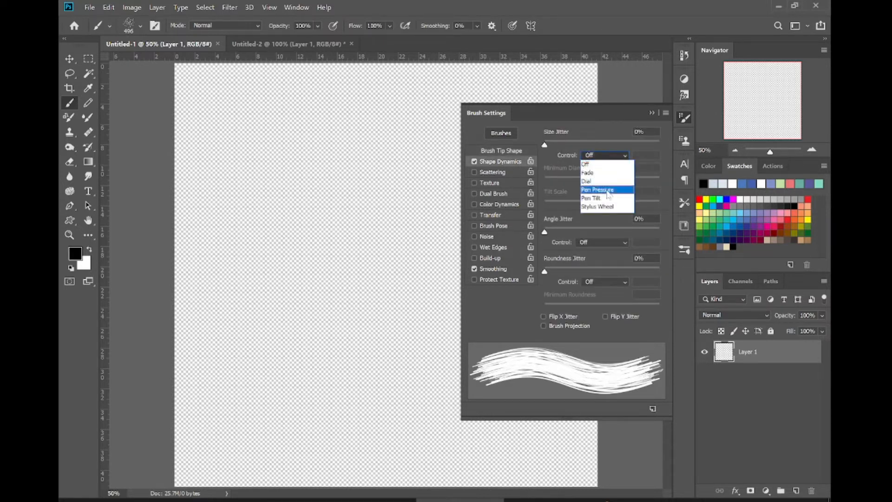
{"action": "left_click", "coordinate": [603, 189]}
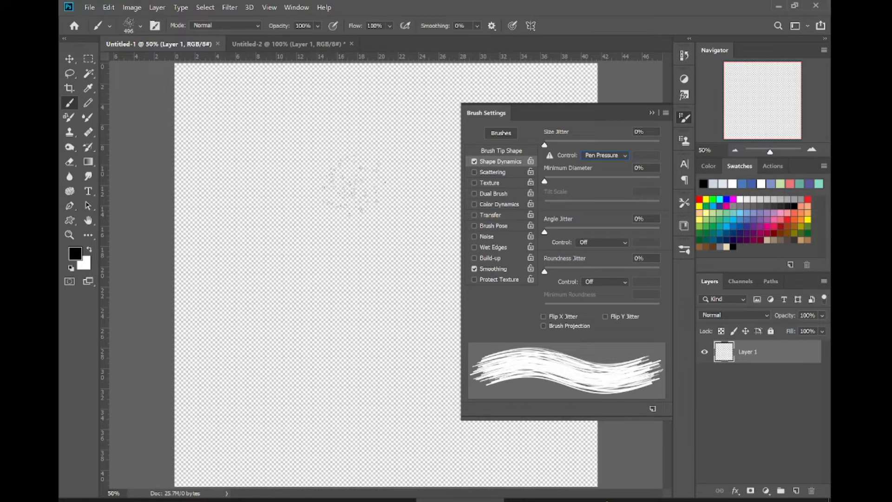
Step: Enable airbrush Build-up for the brush, trying curved black strokes before and after it and undoing them
{"action": "mouse_move", "coordinate": [353, 186]}
{"action": "left_mouse_down"}
{"action": "mouse_move", "coordinate": [334, 222]}
{"action": "mouse_move", "coordinate": [343, 204]}
{"action": "mouse_move", "coordinate": [321, 297]}
{"action": "mouse_move", "coordinate": [348, 320]}
{"action": "mouse_move", "coordinate": [372, 177]}
{"action": "mouse_move", "coordinate": [346, 323]}
{"action": "left_mouse_up"}
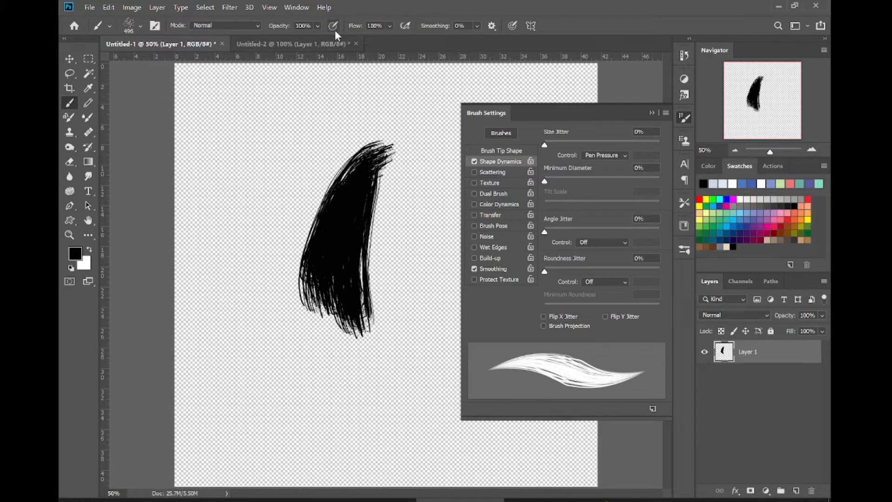
{"action": "left_click", "coordinate": [405, 26]}
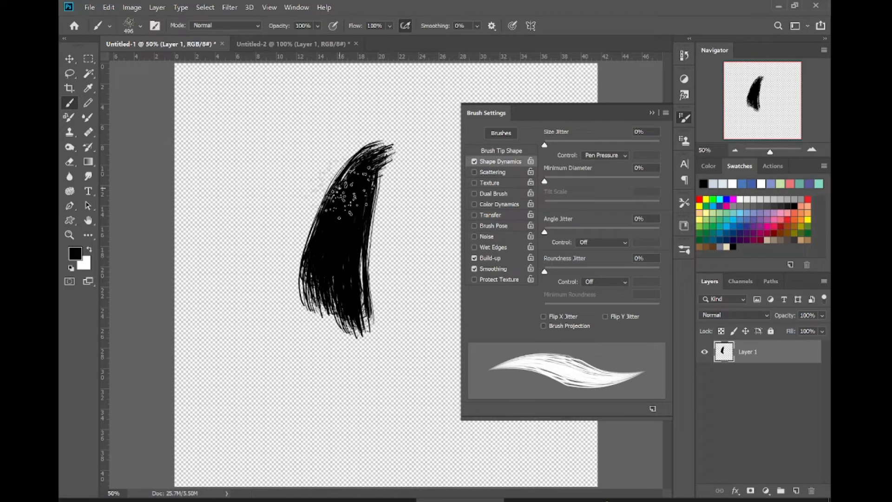
{"action": "key", "text": "ctrl+z"}
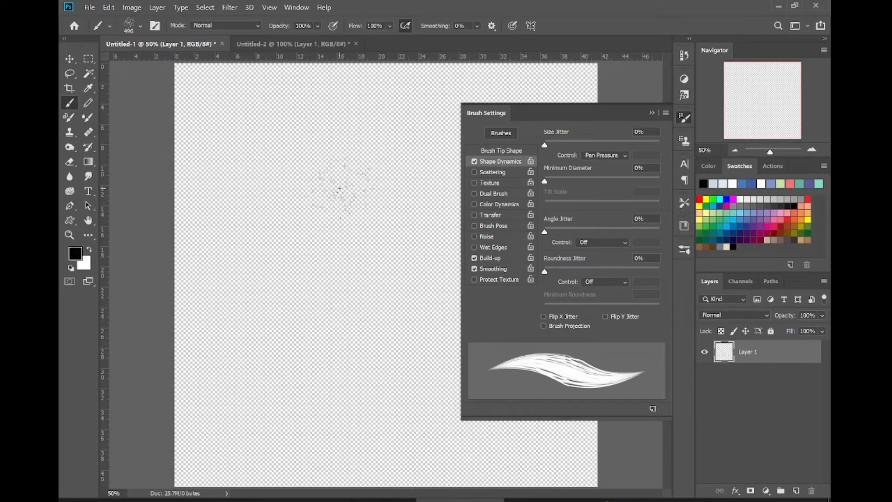
{"action": "mouse_move", "coordinate": [360, 140]}
{"action": "left_mouse_down"}
{"action": "mouse_move", "coordinate": [326, 215]}
{"action": "mouse_move", "coordinate": [366, 164]}
{"action": "mouse_move", "coordinate": [345, 168]}
{"action": "mouse_move", "coordinate": [323, 224]}
{"action": "mouse_move", "coordinate": [323, 302]}
{"action": "left_mouse_up"}
{"action": "mouse_move", "coordinate": [341, 163]}
{"action": "left_mouse_down"}
{"action": "mouse_move", "coordinate": [336, 279]}
{"action": "mouse_move", "coordinate": [320, 205]}
{"action": "mouse_move", "coordinate": [315, 288]}
{"action": "left_mouse_up"}
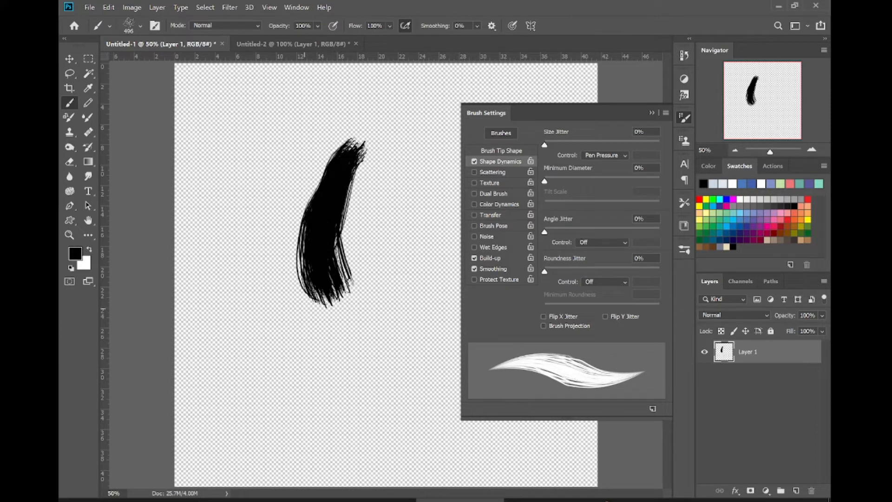
{"action": "key", "text": "ctrl+z"}
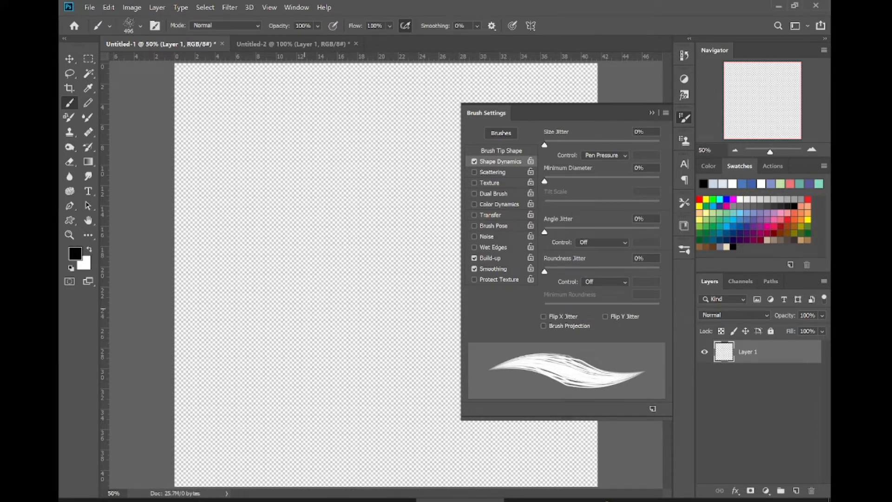
Step: Try the brush at 50% flow with several overlapping curved strokes and undo them all
{"action": "left_click", "coordinate": [374, 26]}
{"action": "mouse_move", "coordinate": [340, 151]}
{"action": "left_mouse_down"}
{"action": "mouse_move", "coordinate": [323, 188]}
{"action": "mouse_move", "coordinate": [341, 207]}
{"action": "mouse_move", "coordinate": [316, 262]}
{"action": "left_mouse_up"}
{"action": "mouse_move", "coordinate": [355, 130]}
{"action": "left_mouse_down"}
{"action": "mouse_move", "coordinate": [297, 283]}
{"action": "mouse_move", "coordinate": [306, 278]}
{"action": "mouse_move", "coordinate": [325, 295]}
{"action": "left_mouse_up"}
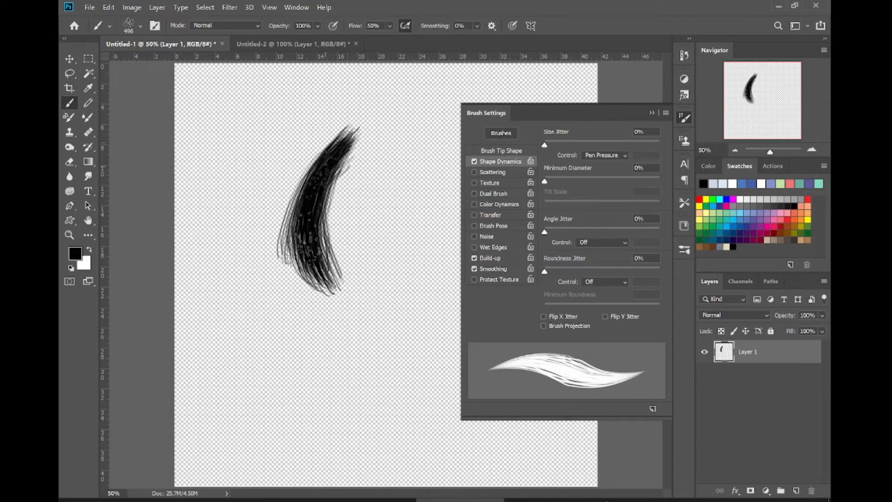
{"action": "left_click_drag", "start_coordinate": [344, 154], "coordinate": [346, 308]}
{"action": "left_click_drag", "start_coordinate": [327, 171], "coordinate": [320, 257]}
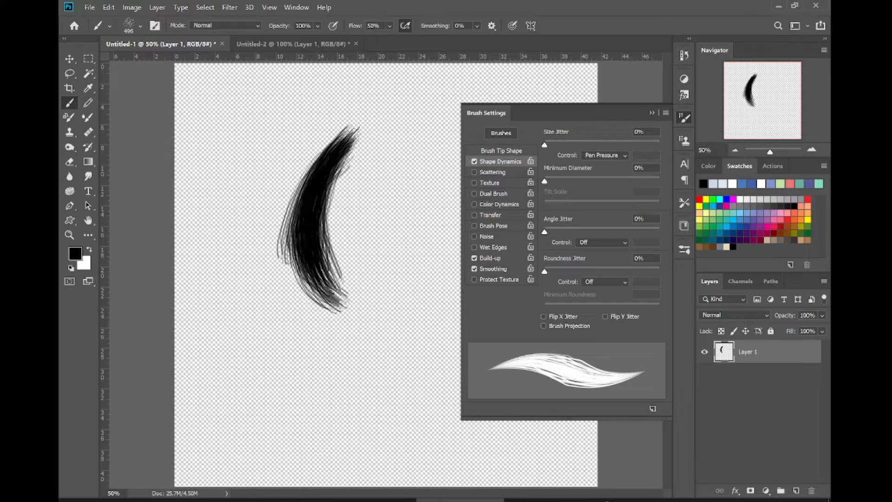
{"action": "key", "text": "ctrl+z"}
{"action": "key", "text": "ctrl+z"}
{"action": "key", "text": "ctrl+z"}
{"action": "key", "text": "ctrl+z"}
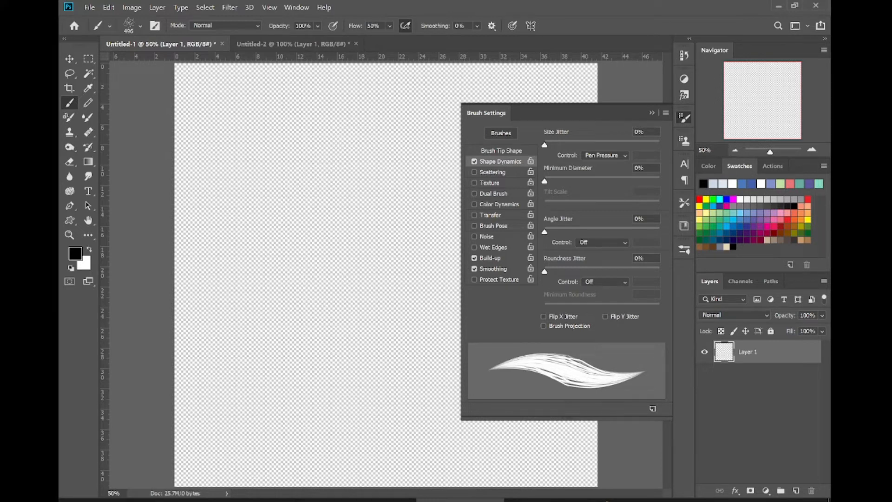
Step: Set the brush flow to 20% and paint a curved lock of hair with many overlapping black strokes
{"action": "left_click", "coordinate": [373, 26]}
{"action": "type", "text": "20"}
{"action": "key", "text": "Return"}
{"action": "left_click_drag", "start_coordinate": [347, 159], "coordinate": [325, 264]}
{"action": "mouse_move", "coordinate": [346, 162]}
{"action": "left_mouse_down"}
{"action": "mouse_move", "coordinate": [328, 218]}
{"action": "mouse_move", "coordinate": [327, 296]}
{"action": "left_mouse_up"}
{"action": "mouse_move", "coordinate": [367, 145]}
{"action": "left_mouse_down"}
{"action": "mouse_move", "coordinate": [343, 297]}
{"action": "mouse_move", "coordinate": [353, 310]}
{"action": "mouse_move", "coordinate": [343, 297]}
{"action": "left_mouse_up"}
{"action": "mouse_move", "coordinate": [362, 153]}
{"action": "left_mouse_down"}
{"action": "mouse_move", "coordinate": [338, 232]}
{"action": "mouse_move", "coordinate": [350, 299]}
{"action": "left_mouse_up"}
{"action": "mouse_move", "coordinate": [363, 155]}
{"action": "left_mouse_down"}
{"action": "mouse_move", "coordinate": [346, 190]}
{"action": "mouse_move", "coordinate": [353, 305]}
{"action": "left_mouse_up"}
{"action": "left_click_drag", "start_coordinate": [339, 186], "coordinate": [318, 328]}
{"action": "mouse_move", "coordinate": [329, 244]}
{"action": "left_mouse_down"}
{"action": "mouse_move", "coordinate": [311, 323]}
{"action": "mouse_move", "coordinate": [295, 335]}
{"action": "left_mouse_up"}
{"action": "mouse_move", "coordinate": [362, 148]}
{"action": "left_mouse_down"}
{"action": "mouse_move", "coordinate": [332, 209]}
{"action": "mouse_move", "coordinate": [393, 155]}
{"action": "left_mouse_up"}
{"action": "mouse_move", "coordinate": [342, 186]}
{"action": "left_mouse_down"}
{"action": "mouse_move", "coordinate": [374, 153]}
{"action": "mouse_move", "coordinate": [387, 163]}
{"action": "left_mouse_up"}
{"action": "mouse_move", "coordinate": [339, 198]}
{"action": "left_mouse_down"}
{"action": "mouse_move", "coordinate": [364, 160]}
{"action": "mouse_move", "coordinate": [390, 164]}
{"action": "mouse_move", "coordinate": [298, 337]}
{"action": "left_mouse_up"}
{"action": "left_click_drag", "start_coordinate": [332, 274], "coordinate": [309, 327]}
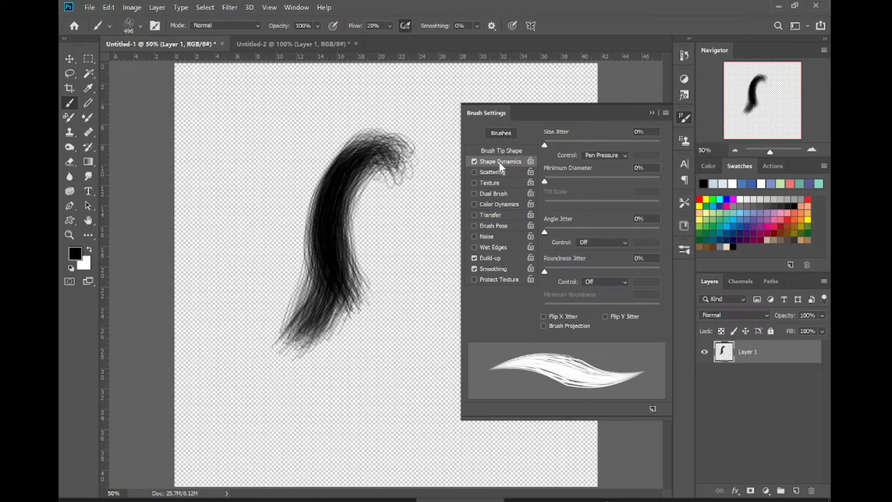
Step: Set the Angle Jitter control of the hair brush to Direction
{"action": "left_click", "coordinate": [609, 243]}
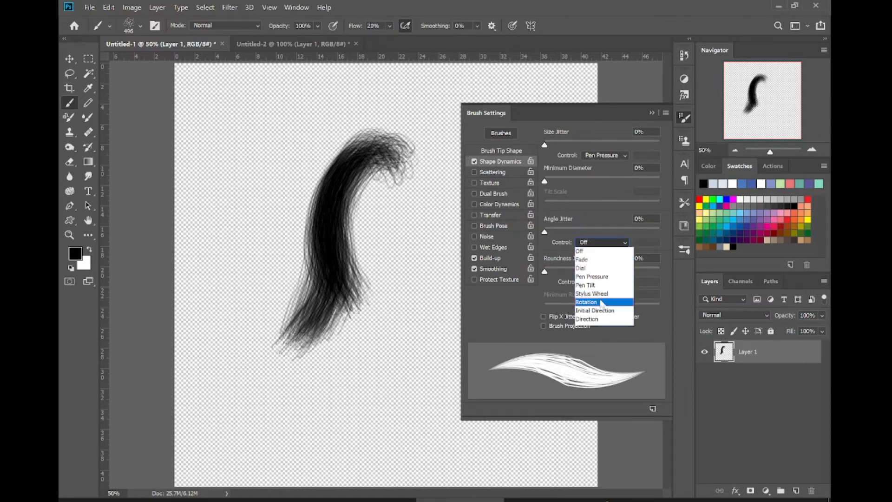
{"action": "left_click", "coordinate": [601, 319]}
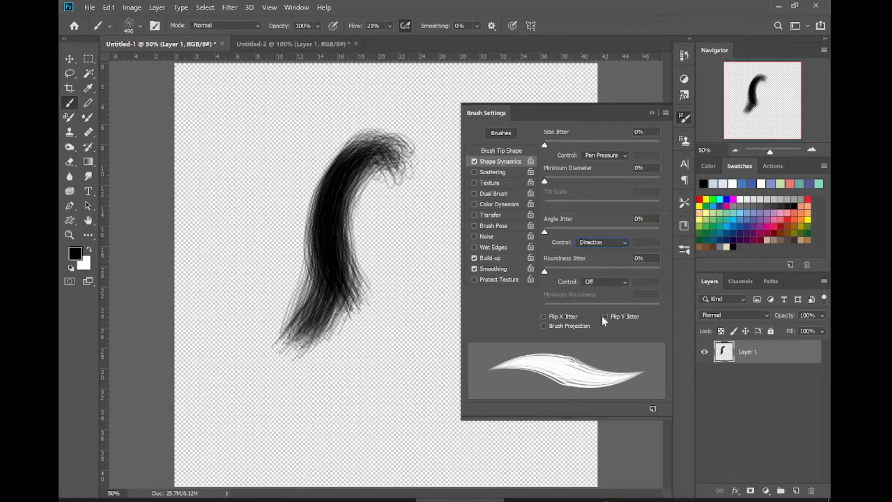
Step: Extend the lock of hair with long overlapping curved black strokes running down toward its tips
{"action": "mouse_move", "coordinate": [369, 156]}
{"action": "left_mouse_down"}
{"action": "mouse_move", "coordinate": [332, 186]}
{"action": "mouse_move", "coordinate": [326, 248]}
{"action": "mouse_move", "coordinate": [335, 288]}
{"action": "mouse_move", "coordinate": [317, 342]}
{"action": "mouse_move", "coordinate": [371, 319]}
{"action": "mouse_move", "coordinate": [325, 358]}
{"action": "left_mouse_up"}
{"action": "mouse_move", "coordinate": [381, 157]}
{"action": "left_mouse_down"}
{"action": "mouse_move", "coordinate": [325, 360]}
{"action": "mouse_move", "coordinate": [365, 320]}
{"action": "mouse_move", "coordinate": [325, 363]}
{"action": "left_mouse_up"}
{"action": "mouse_move", "coordinate": [387, 163]}
{"action": "left_mouse_down"}
{"action": "mouse_move", "coordinate": [328, 362]}
{"action": "mouse_move", "coordinate": [386, 170]}
{"action": "mouse_move", "coordinate": [356, 358]}
{"action": "mouse_move", "coordinate": [376, 241]}
{"action": "mouse_move", "coordinate": [325, 399]}
{"action": "left_mouse_up"}
{"action": "mouse_move", "coordinate": [391, 162]}
{"action": "left_mouse_down"}
{"action": "mouse_move", "coordinate": [356, 339]}
{"action": "mouse_move", "coordinate": [338, 291]}
{"action": "mouse_move", "coordinate": [372, 163]}
{"action": "mouse_move", "coordinate": [379, 255]}
{"action": "mouse_move", "coordinate": [339, 364]}
{"action": "left_mouse_up"}
{"action": "mouse_move", "coordinate": [368, 176]}
{"action": "left_mouse_down"}
{"action": "mouse_move", "coordinate": [363, 316]}
{"action": "mouse_move", "coordinate": [343, 346]}
{"action": "left_mouse_up"}
{"action": "mouse_move", "coordinate": [371, 181]}
{"action": "left_mouse_down"}
{"action": "mouse_move", "coordinate": [363, 275]}
{"action": "mouse_move", "coordinate": [319, 362]}
{"action": "mouse_move", "coordinate": [299, 344]}
{"action": "left_mouse_up"}
{"action": "left_click_drag", "start_coordinate": [314, 297], "coordinate": [290, 360]}
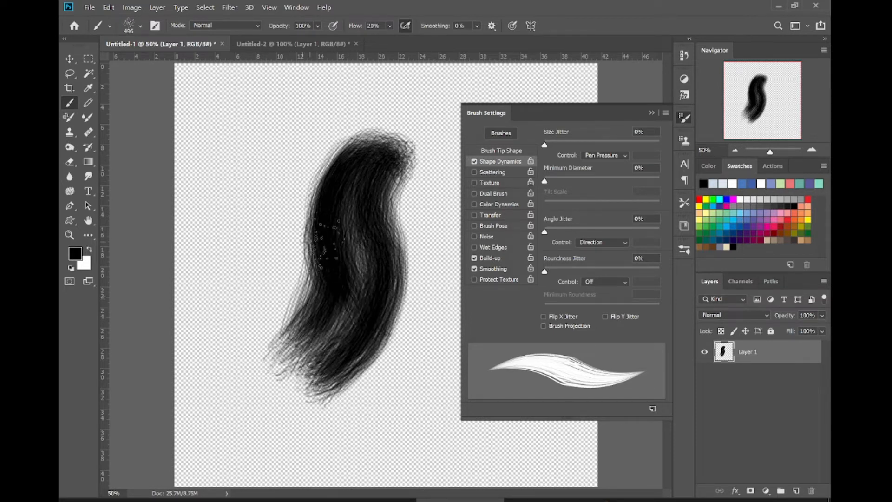
Step: Clear the painted lock, reduce the brush size to 150 px and paint a smaller curved lock of overlapping black strokes
{"action": "left_click_drag", "start_coordinate": [314, 180], "coordinate": [310, 217]}
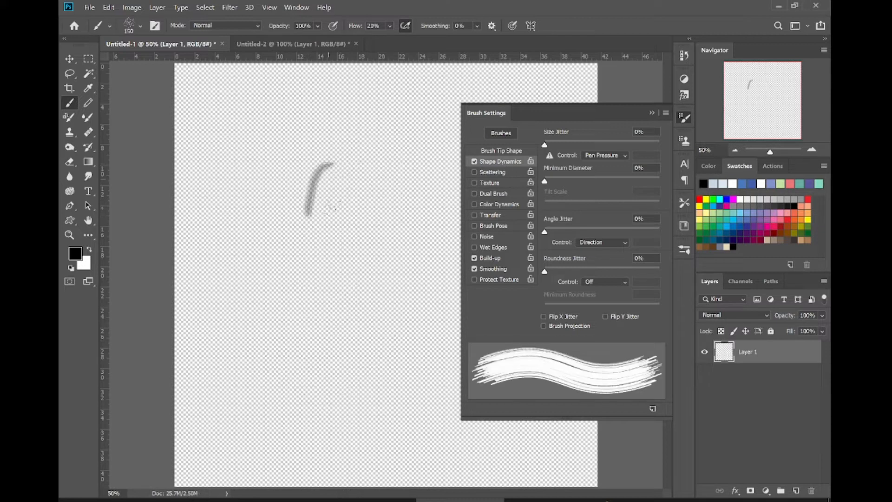
{"action": "left_click_drag", "start_coordinate": [331, 156], "coordinate": [321, 225]}
{"action": "left_click_drag", "start_coordinate": [321, 176], "coordinate": [318, 226]}
{"action": "mouse_move", "coordinate": [336, 154]}
{"action": "left_mouse_down"}
{"action": "mouse_move", "coordinate": [339, 207]}
{"action": "mouse_move", "coordinate": [327, 219]}
{"action": "mouse_move", "coordinate": [338, 187]}
{"action": "mouse_move", "coordinate": [333, 160]}
{"action": "mouse_move", "coordinate": [322, 220]}
{"action": "mouse_move", "coordinate": [344, 165]}
{"action": "mouse_move", "coordinate": [316, 253]}
{"action": "left_mouse_up"}
{"action": "mouse_move", "coordinate": [311, 195]}
{"action": "left_mouse_down"}
{"action": "mouse_move", "coordinate": [316, 258]}
{"action": "mouse_move", "coordinate": [298, 267]}
{"action": "mouse_move", "coordinate": [318, 241]}
{"action": "left_mouse_up"}
{"action": "mouse_move", "coordinate": [331, 154]}
{"action": "left_mouse_down"}
{"action": "mouse_move", "coordinate": [300, 260]}
{"action": "mouse_move", "coordinate": [300, 217]}
{"action": "mouse_move", "coordinate": [297, 228]}
{"action": "mouse_move", "coordinate": [321, 177]}
{"action": "mouse_move", "coordinate": [300, 197]}
{"action": "mouse_move", "coordinate": [302, 232]}
{"action": "left_mouse_up"}
{"action": "left_click_drag", "start_coordinate": [313, 166], "coordinate": [297, 260]}
{"action": "left_click_drag", "start_coordinate": [305, 190], "coordinate": [282, 273]}
{"action": "left_click_drag", "start_coordinate": [311, 162], "coordinate": [289, 260]}
{"action": "mouse_move", "coordinate": [332, 146]}
{"action": "left_mouse_down"}
{"action": "mouse_move", "coordinate": [297, 196]}
{"action": "mouse_move", "coordinate": [279, 269]}
{"action": "mouse_move", "coordinate": [287, 242]}
{"action": "left_mouse_up"}
{"action": "mouse_move", "coordinate": [306, 163]}
{"action": "left_mouse_down"}
{"action": "mouse_move", "coordinate": [277, 268]}
{"action": "mouse_move", "coordinate": [275, 258]}
{"action": "mouse_move", "coordinate": [320, 225]}
{"action": "left_mouse_up"}
{"action": "left_click_drag", "start_coordinate": [335, 164], "coordinate": [325, 258]}
{"action": "left_click_drag", "start_coordinate": [320, 209], "coordinate": [290, 279]}
{"action": "left_click_drag", "start_coordinate": [316, 232], "coordinate": [285, 281]}
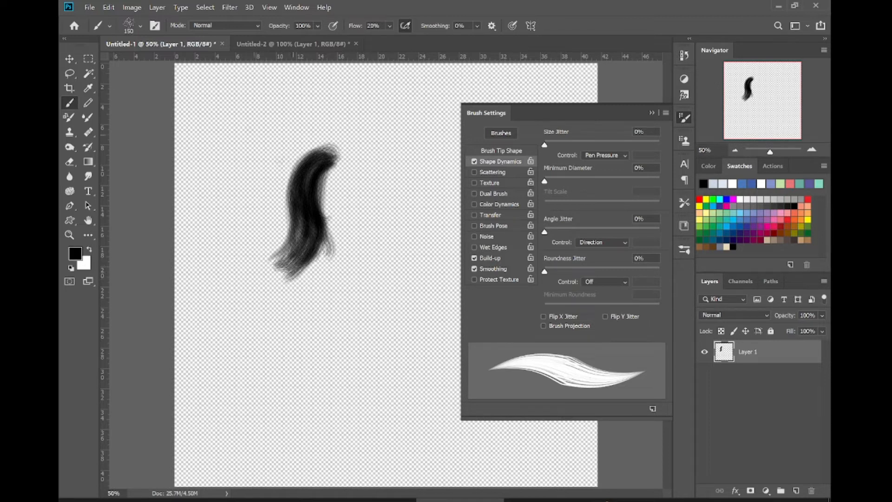
Step: Open the dialog for saving the current brush as a new preset and dismiss it
{"action": "left_click", "coordinate": [653, 410]}
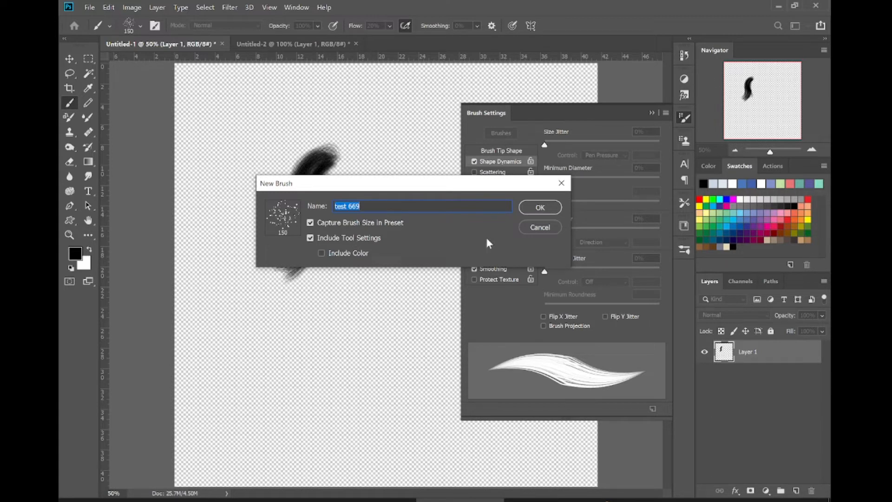
{"action": "key", "text": "Return"}
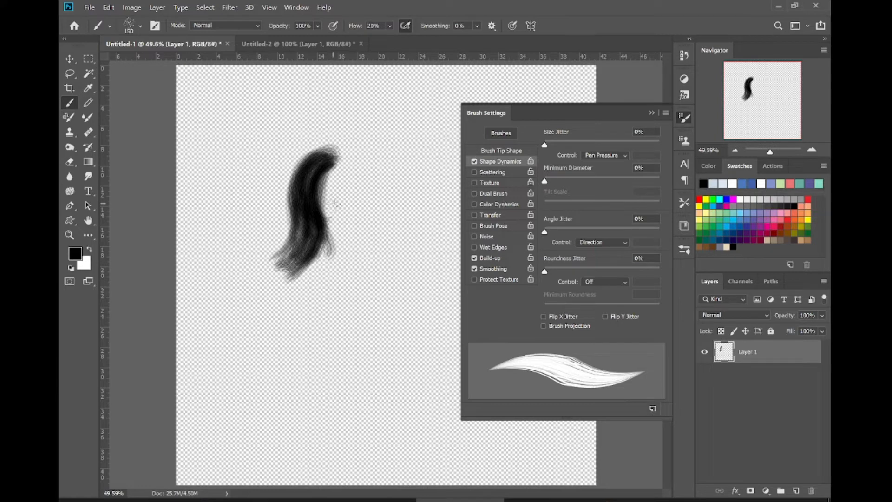
Step: Examine the individual strands of the small painted lock up close
{"action": "scroll", "coordinate": [332, 204], "scroll_direction": "up", "scroll_amount": 9}
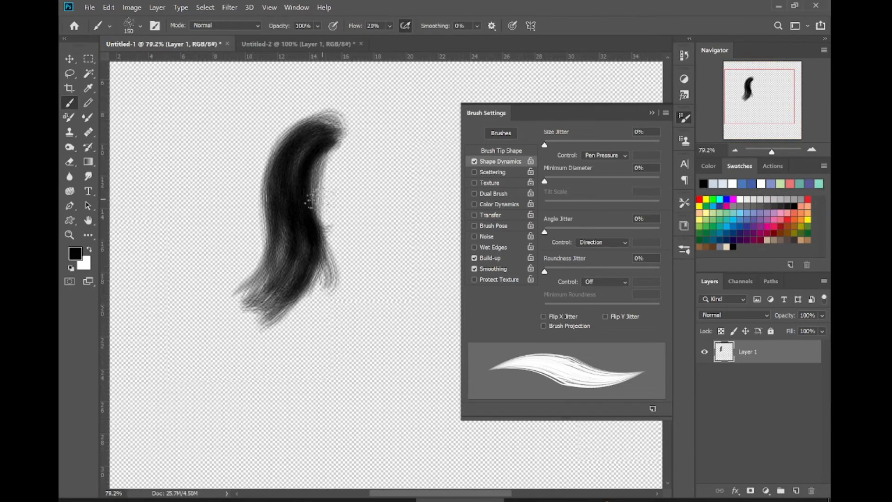
{"action": "scroll", "coordinate": [304, 202], "scroll_direction": "up", "scroll_amount": 3}
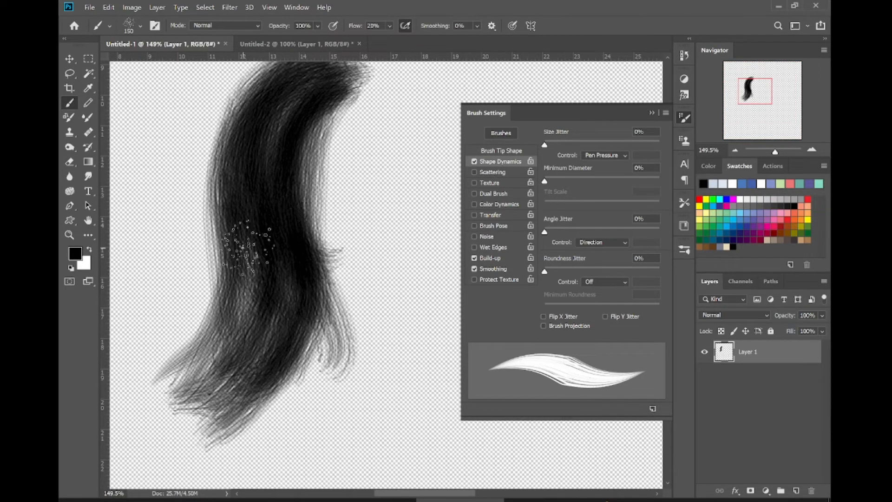
{"action": "scroll", "coordinate": [246, 246], "scroll_direction": "down", "scroll_amount": 6}
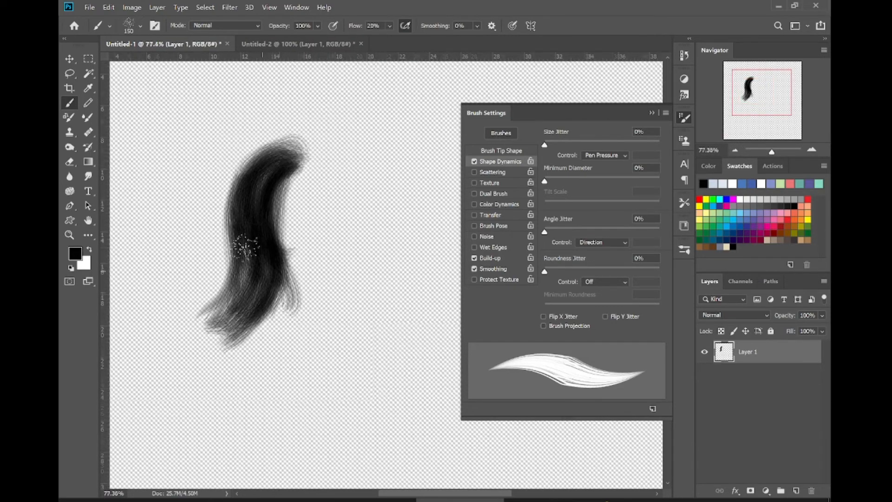
{"action": "scroll", "coordinate": [245, 247], "scroll_direction": "down", "scroll_amount": 2}
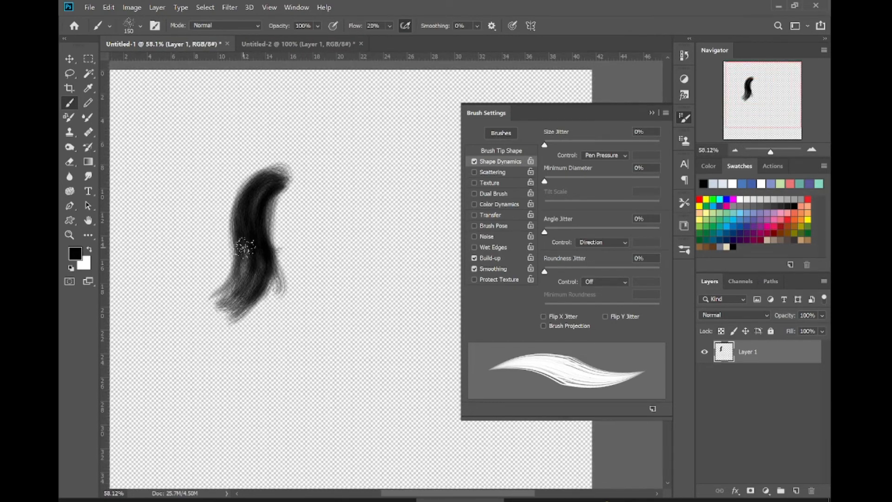
{"action": "scroll", "coordinate": [243, 247], "scroll_direction": "down", "scroll_amount": 1}
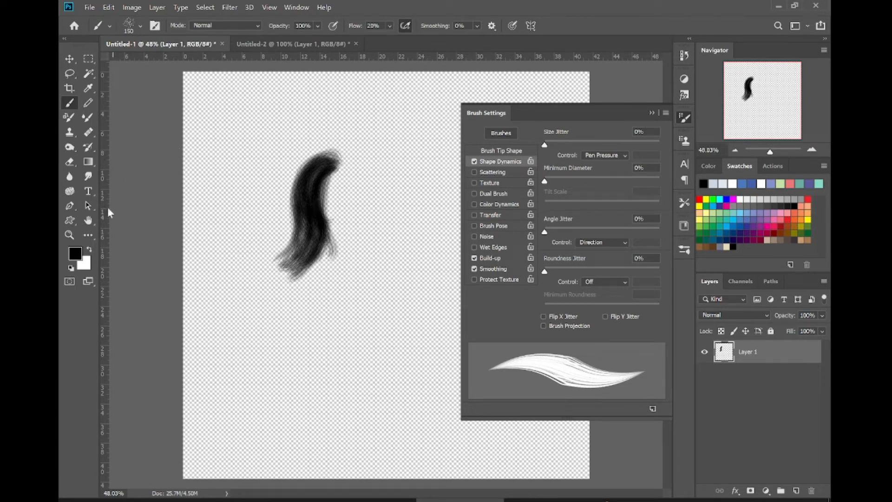
{"action": "left_click", "coordinate": [69, 235]}
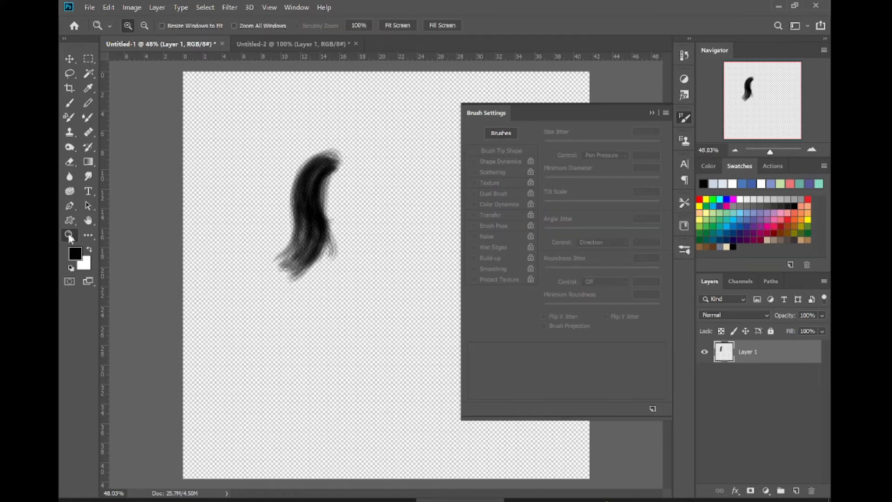
{"action": "left_click", "coordinate": [302, 198]}
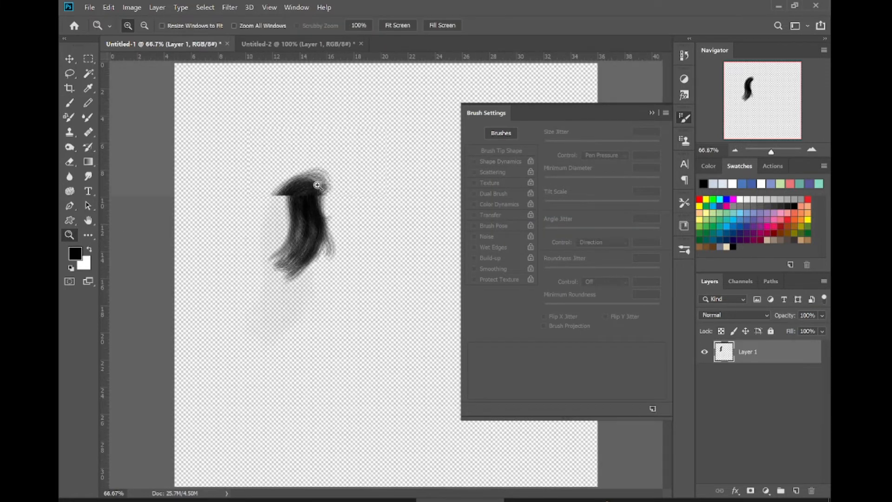
{"action": "left_click", "coordinate": [270, 228]}
{"action": "left_click", "coordinate": [293, 255]}
{"action": "left_click", "coordinate": [294, 256]}
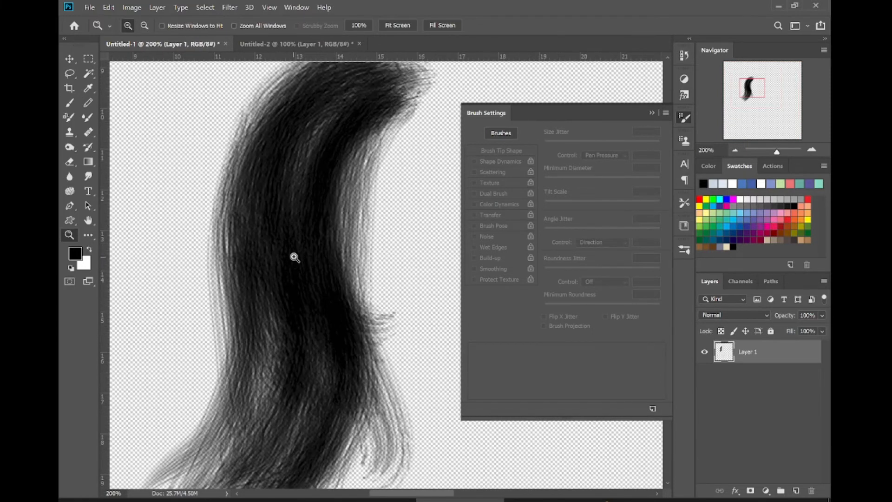
{"action": "left_click", "coordinate": [734, 150]}
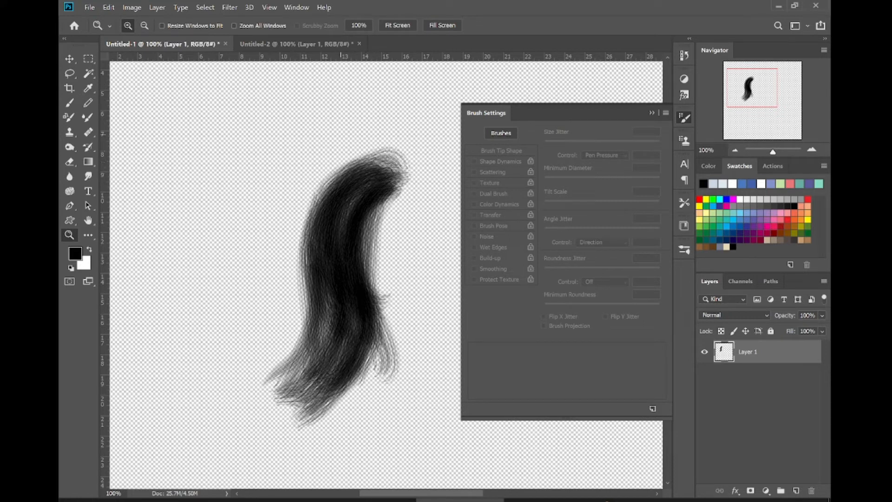
Step: Thicken and darken the lock with many overlapping curved black strokes, extending its lower tips outward
{"action": "left_click", "coordinate": [69, 102]}
{"action": "left_click_drag", "start_coordinate": [322, 229], "coordinate": [319, 235]}
{"action": "mouse_move", "coordinate": [352, 182]}
{"action": "left_mouse_down"}
{"action": "mouse_move", "coordinate": [314, 240]}
{"action": "mouse_move", "coordinate": [312, 315]}
{"action": "left_mouse_up"}
{"action": "left_click_drag", "start_coordinate": [324, 203], "coordinate": [313, 310]}
{"action": "mouse_move", "coordinate": [307, 234]}
{"action": "left_mouse_down"}
{"action": "mouse_move", "coordinate": [311, 364]}
{"action": "mouse_move", "coordinate": [296, 365]}
{"action": "left_mouse_up"}
{"action": "left_click_drag", "start_coordinate": [310, 286], "coordinate": [274, 394]}
{"action": "left_click_drag", "start_coordinate": [309, 302], "coordinate": [271, 395]}
{"action": "left_click_drag", "start_coordinate": [308, 314], "coordinate": [266, 398]}
{"action": "left_click_drag", "start_coordinate": [308, 338], "coordinate": [263, 401]}
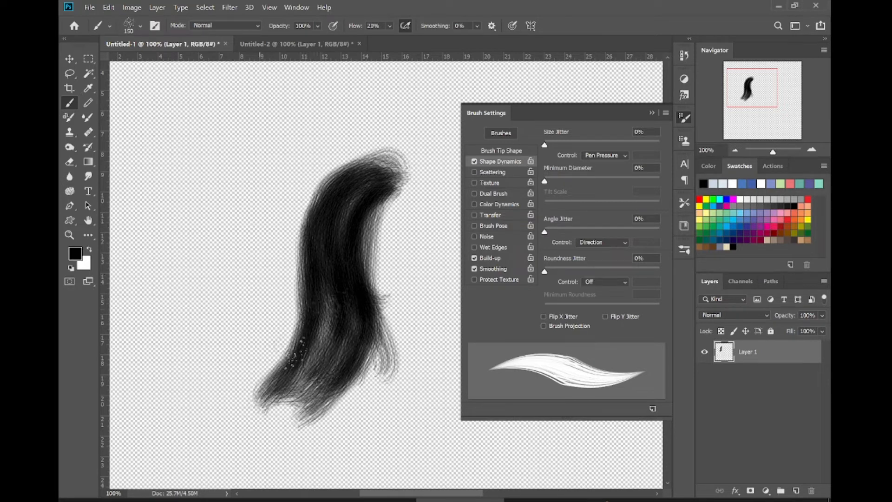
{"action": "left_click_drag", "start_coordinate": [326, 317], "coordinate": [284, 403]}
{"action": "left_click_drag", "start_coordinate": [338, 294], "coordinate": [316, 391]}
{"action": "left_click_drag", "start_coordinate": [381, 190], "coordinate": [332, 237]}
{"action": "mouse_move", "coordinate": [374, 175]}
{"action": "left_mouse_down"}
{"action": "mouse_move", "coordinate": [339, 190]}
{"action": "mouse_move", "coordinate": [307, 317]}
{"action": "left_mouse_up"}
{"action": "left_click_drag", "start_coordinate": [346, 188], "coordinate": [305, 312]}
{"action": "left_click_drag", "start_coordinate": [327, 243], "coordinate": [282, 370]}
{"action": "mouse_move", "coordinate": [316, 281]}
{"action": "left_mouse_down"}
{"action": "mouse_move", "coordinate": [292, 382]}
{"action": "mouse_move", "coordinate": [298, 374]}
{"action": "left_mouse_up"}
{"action": "left_click_drag", "start_coordinate": [335, 258], "coordinate": [294, 374]}
{"action": "left_click_drag", "start_coordinate": [362, 182], "coordinate": [338, 282]}
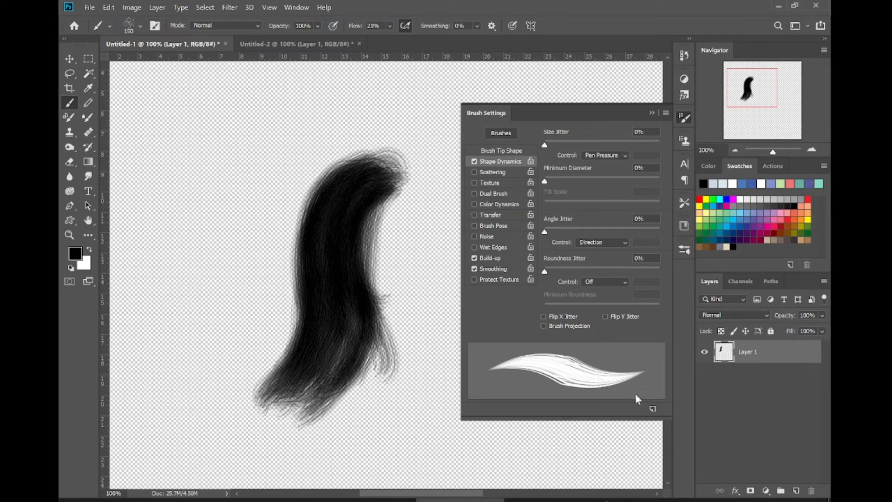
Step: Save the brush with its size and tool settings as a new "Multi Hair Brush" preset, prefixed with the artist's first name
{"action": "left_click", "coordinate": [652, 410]}
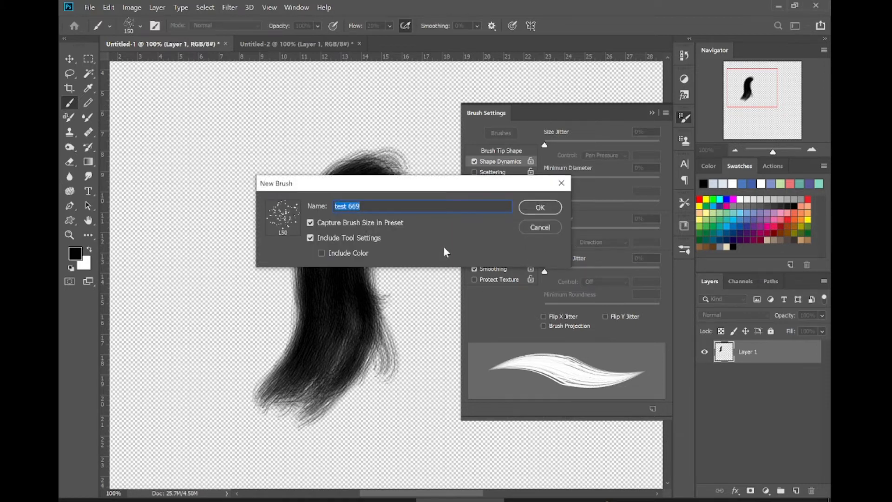
{"action": "type", "text": "Sean's Mult"}
{"action": "type", "text": "i Hair Brush"}
{"action": "left_click", "coordinate": [526, 205]}
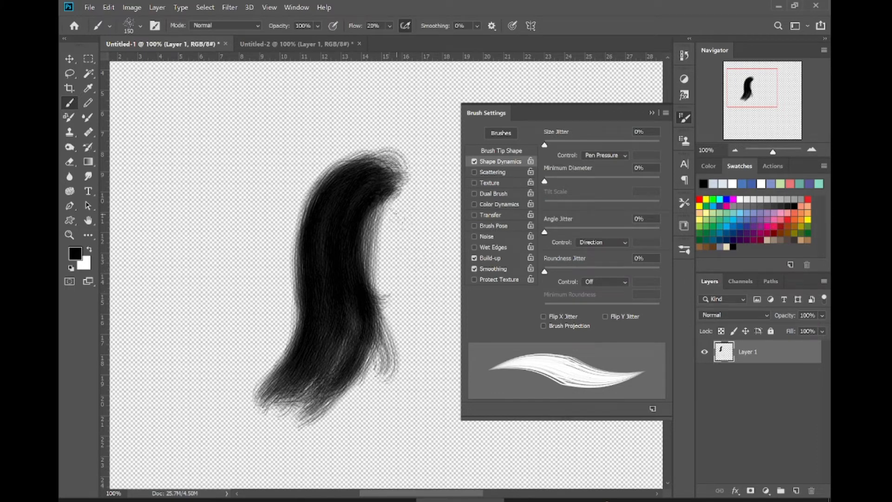
Step: Clear the dots from the Untitled-2 document and choose the Hard Round 19 0 spacing brush
{"action": "left_click", "coordinate": [277, 46]}
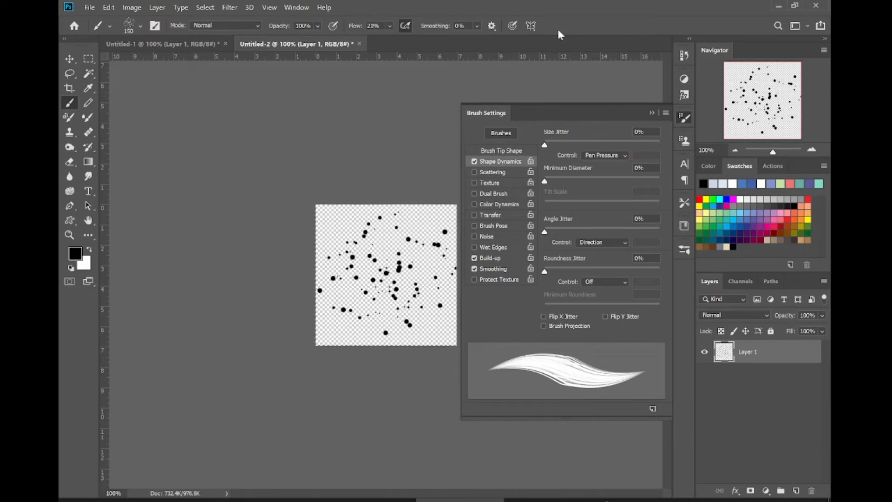
{"action": "key", "text": "ctrl+z"}
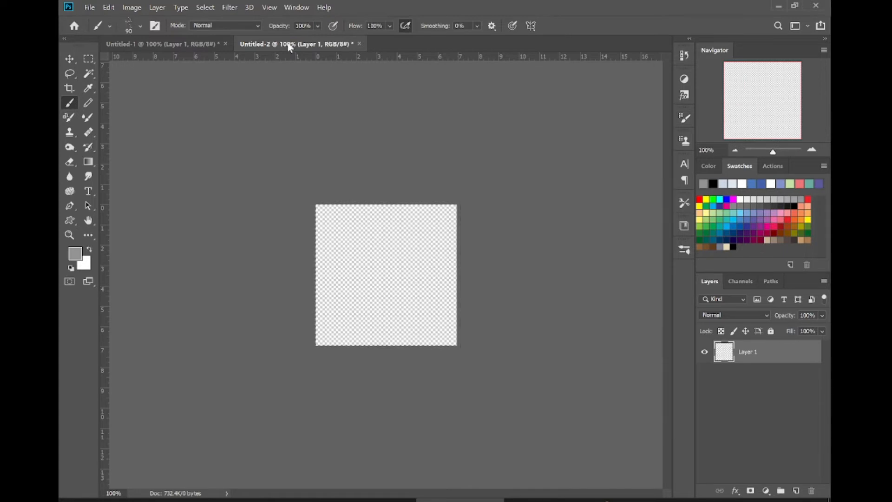
{"action": "left_click", "coordinate": [97, 28]}
{"action": "left_click", "coordinate": [130, 26]}
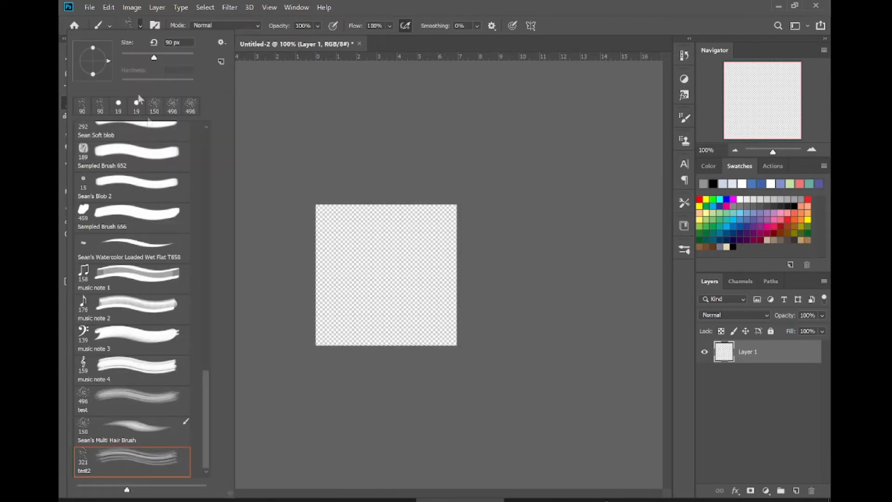
{"action": "scroll", "coordinate": [139, 279], "scroll_direction": "up", "scroll_amount": 15}
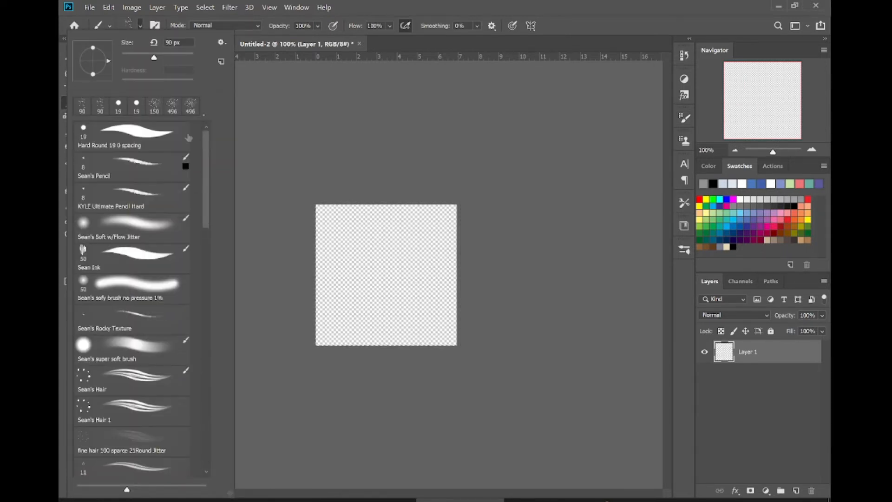
{"action": "left_click", "coordinate": [139, 142]}
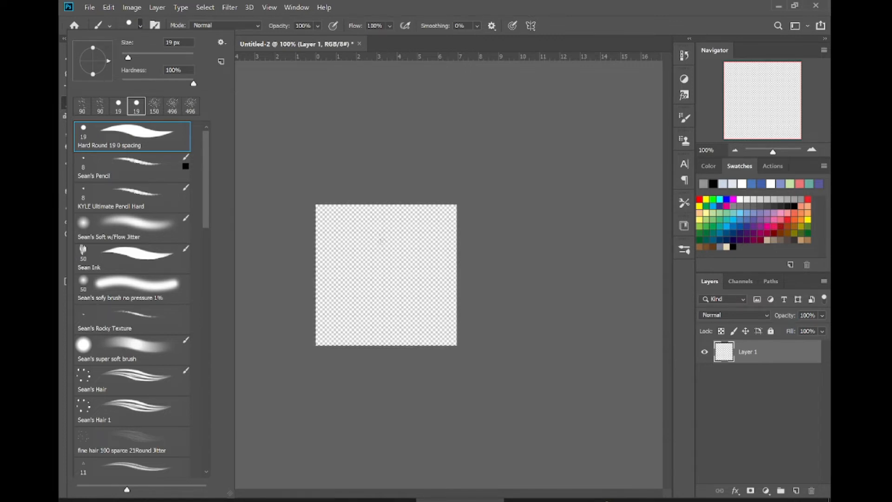
Step: Place a gray test dot, set the foreground color to black and undo the dot
{"action": "left_click", "coordinate": [378, 240]}
{"action": "left_click", "coordinate": [379, 240]}
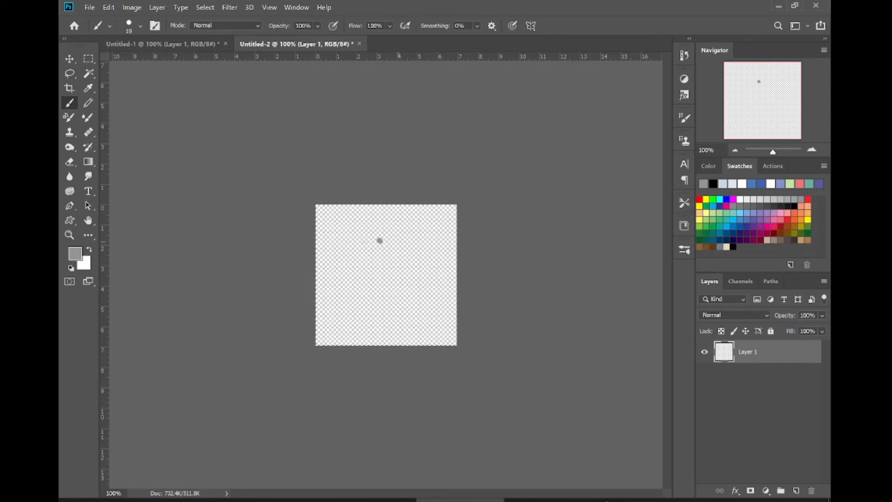
{"action": "left_click", "coordinate": [715, 183]}
{"action": "key", "text": "ctrl+z"}
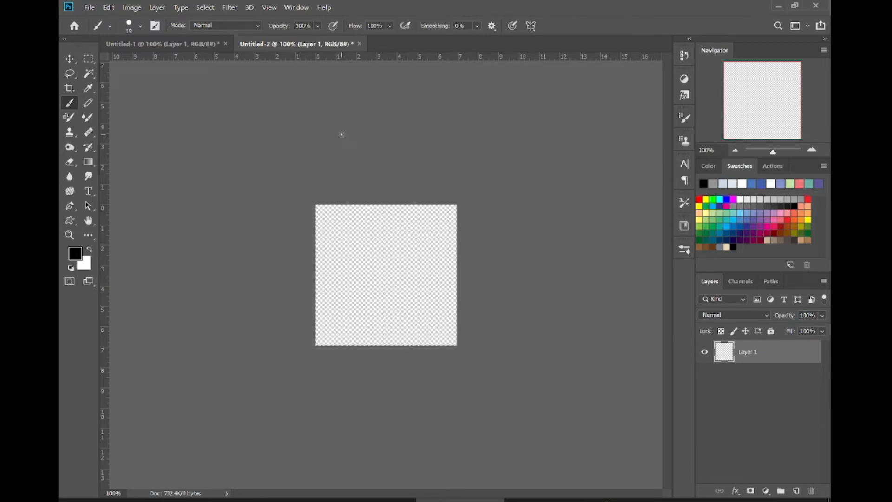
Step: Paint a loose ring of eight small irregular black spots on the empty canvas
{"action": "left_click_drag", "start_coordinate": [353, 233], "coordinate": [382, 238]}
{"action": "left_click", "coordinate": [417, 244]}
{"action": "left_click", "coordinate": [430, 275]}
{"action": "left_click_drag", "start_coordinate": [429, 308], "coordinate": [425, 310]}
{"action": "left_click", "coordinate": [384, 313]}
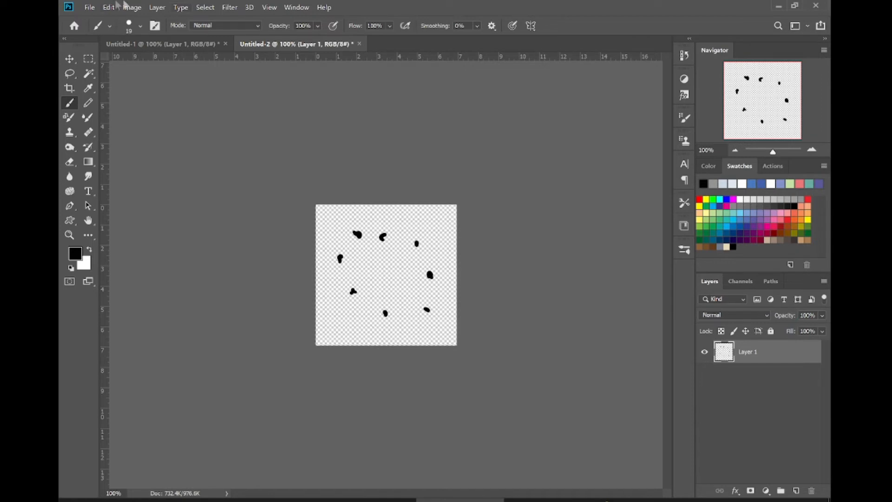
Step: Define the ring of spots as a brush preset named test2
{"action": "left_click", "coordinate": [91, 8]}
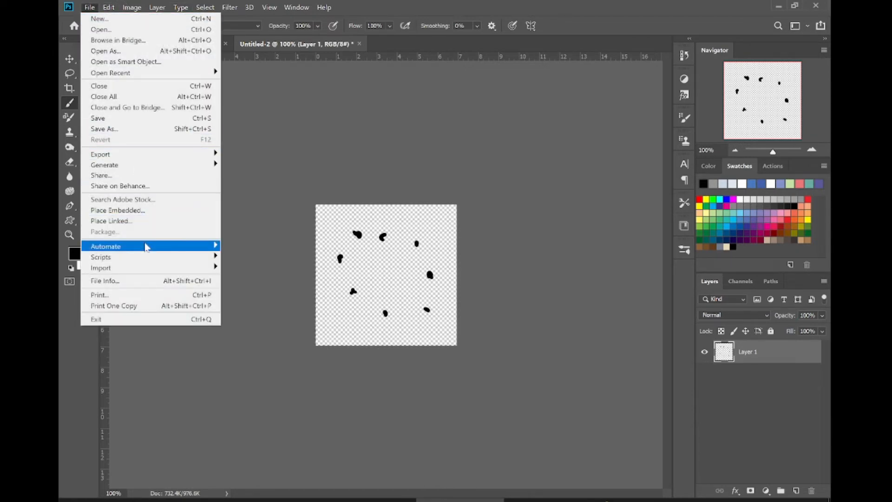
{"action": "mouse_move", "coordinate": [108, 8]}
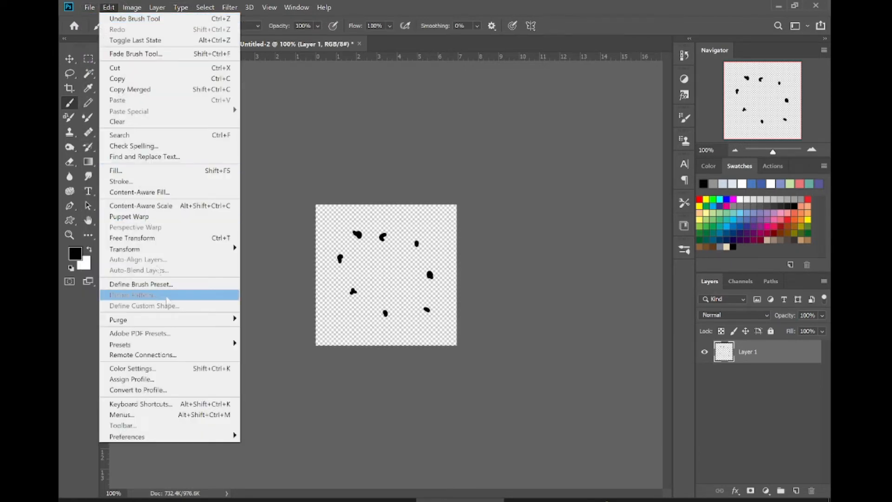
{"action": "left_click", "coordinate": [171, 284]}
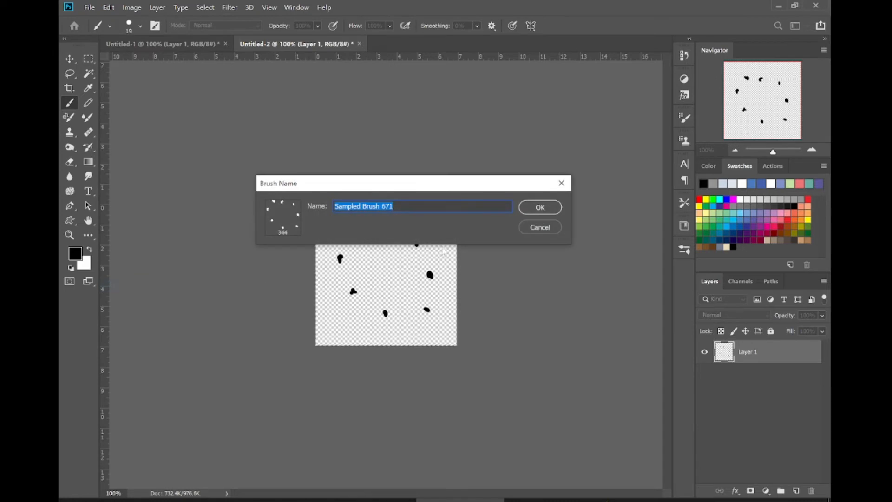
{"action": "type", "text": "tes"}
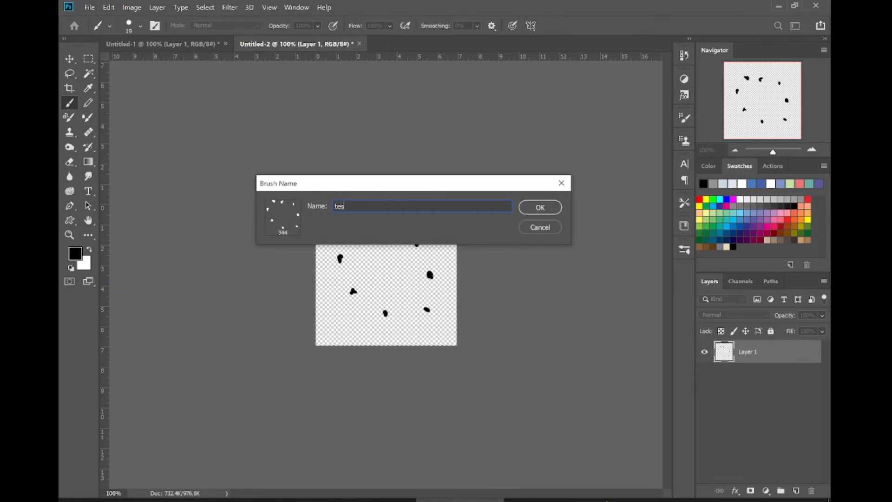
{"action": "type", "text": "t2"}
{"action": "left_click", "coordinate": [544, 207]}
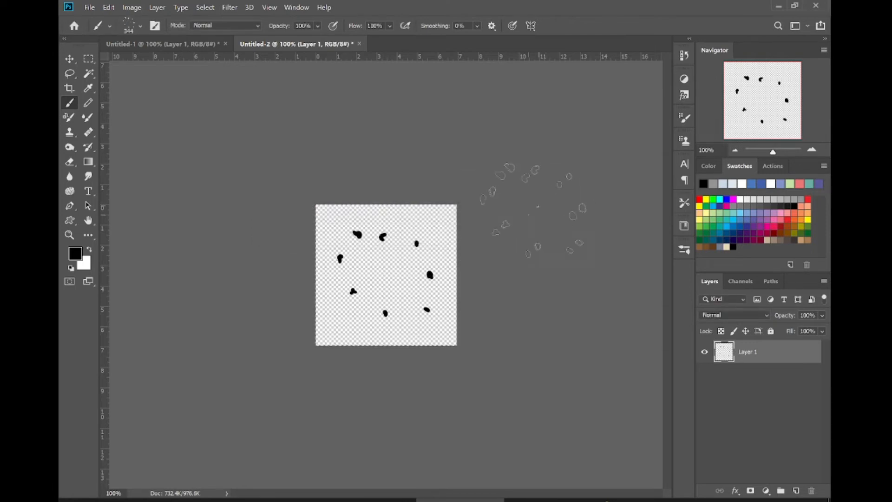
Step: Return to the Untitled-1 document with the painted lock and open the Brush Settings for the new brush
{"action": "left_click", "coordinate": [163, 43]}
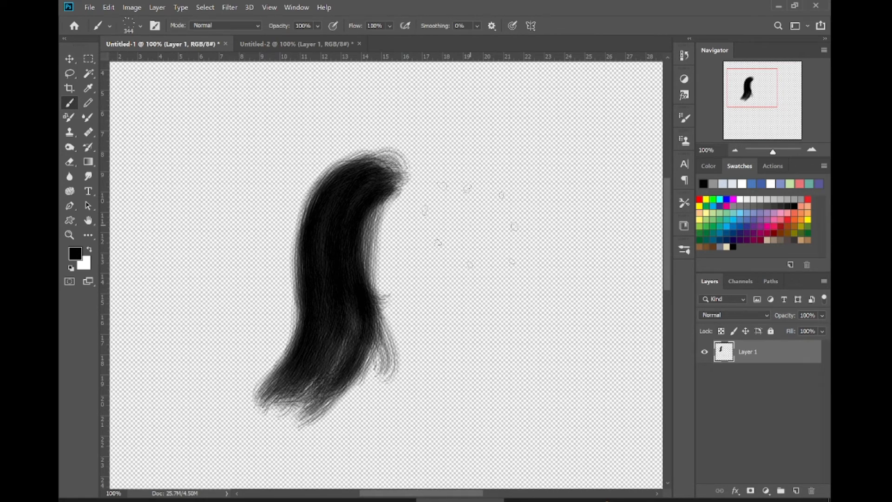
{"action": "left_click", "coordinate": [684, 117]}
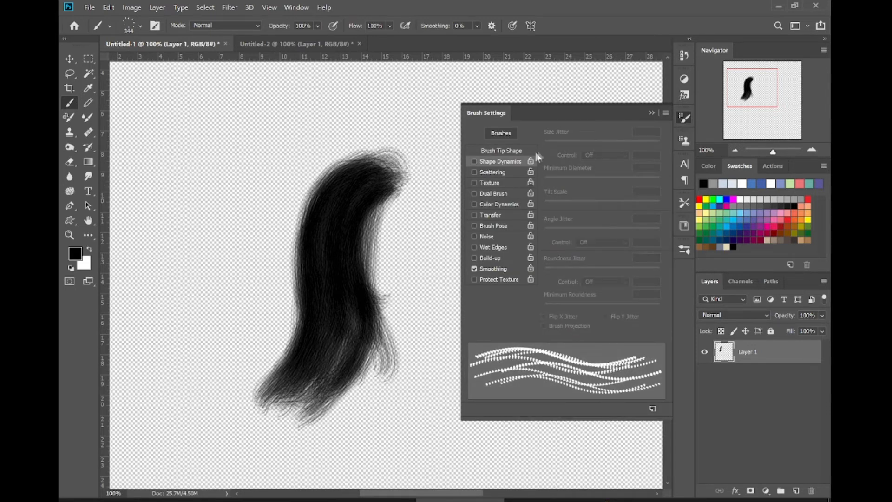
{"action": "left_click", "coordinate": [651, 113]}
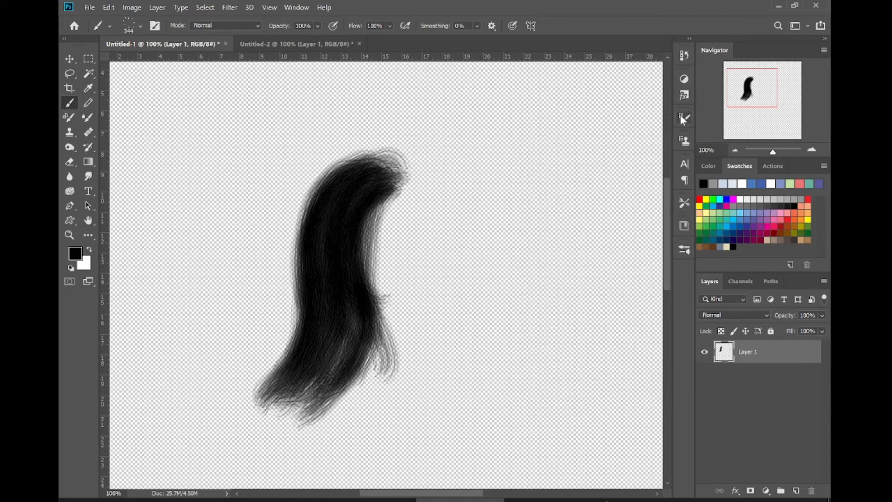
{"action": "left_click", "coordinate": [683, 117]}
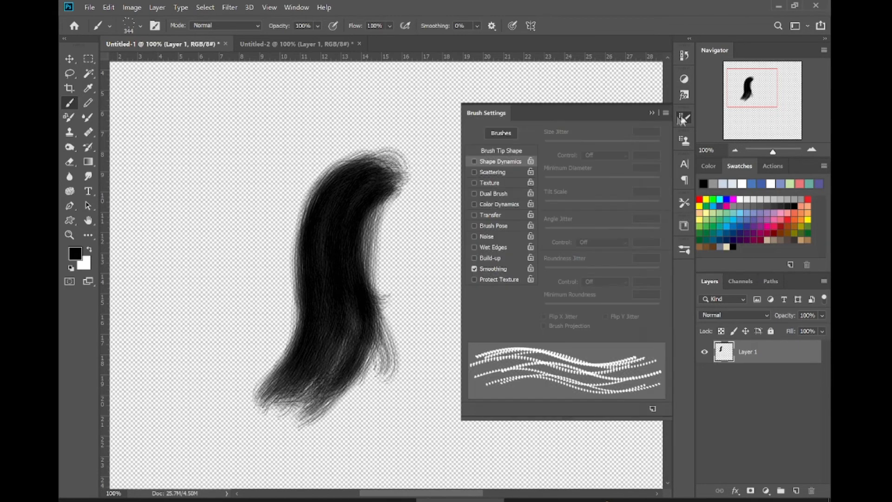
Step: Set the brush tip spacing to 2%
{"action": "left_click", "coordinate": [500, 151]}
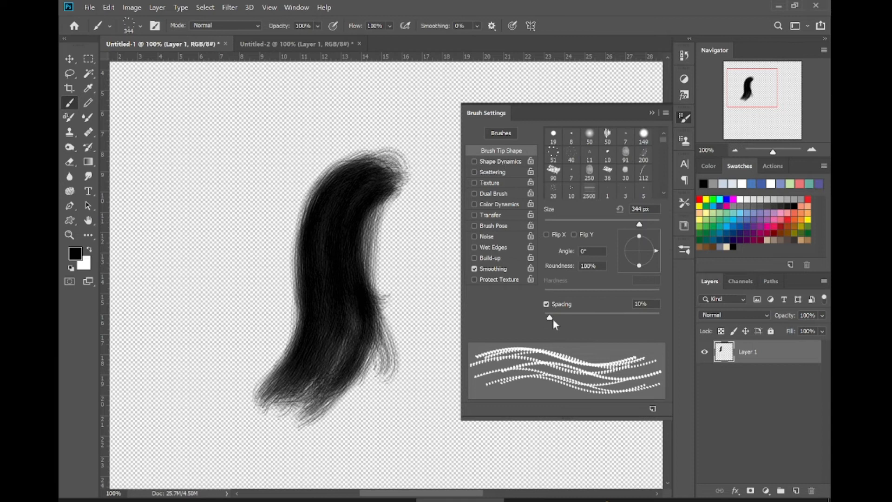
{"action": "left_click", "coordinate": [644, 304]}
{"action": "type", "text": "2"}
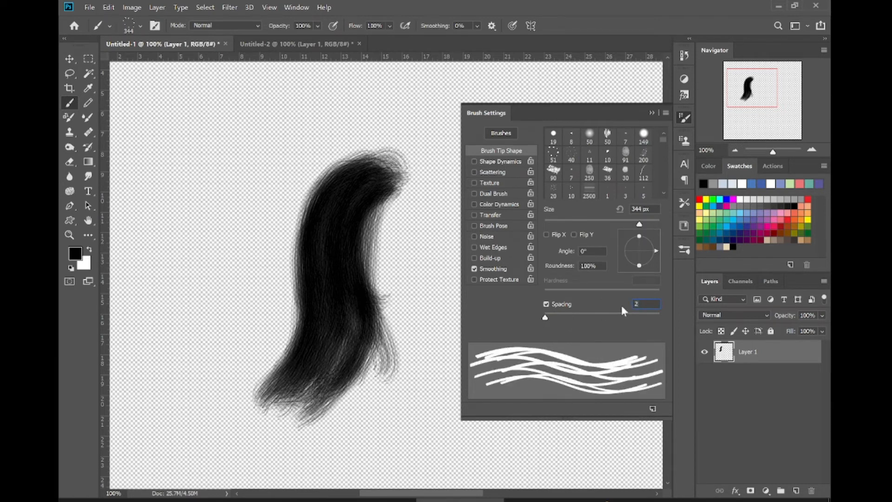
Step: Enable Shape Dynamics with size controlled by Pen Pressure and angle controlled by Direction
{"action": "left_click", "coordinate": [514, 162]}
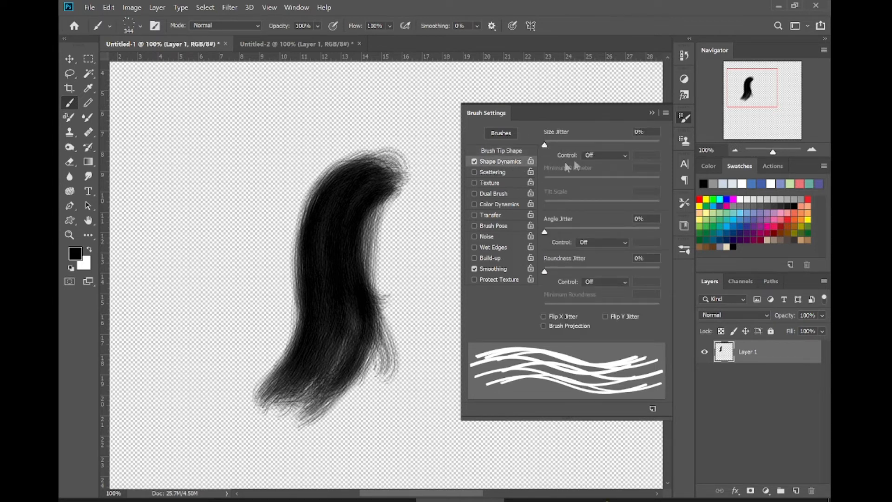
{"action": "left_click", "coordinate": [603, 157]}
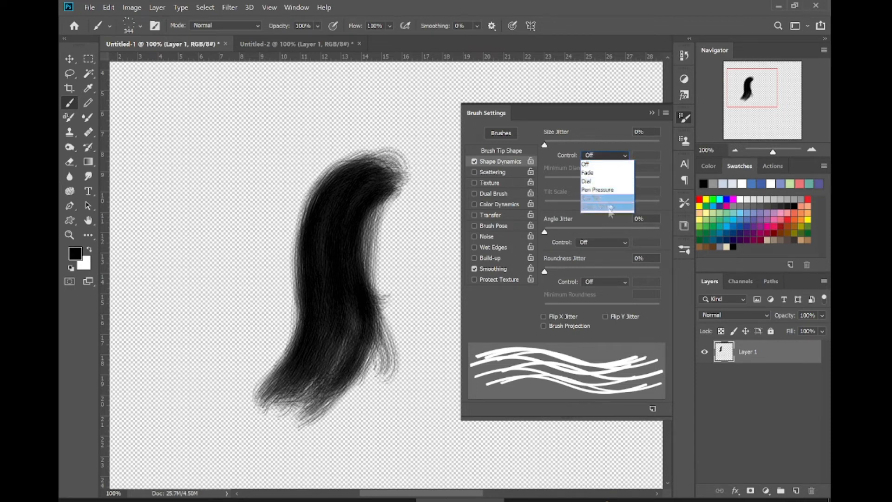
{"action": "left_click", "coordinate": [606, 190]}
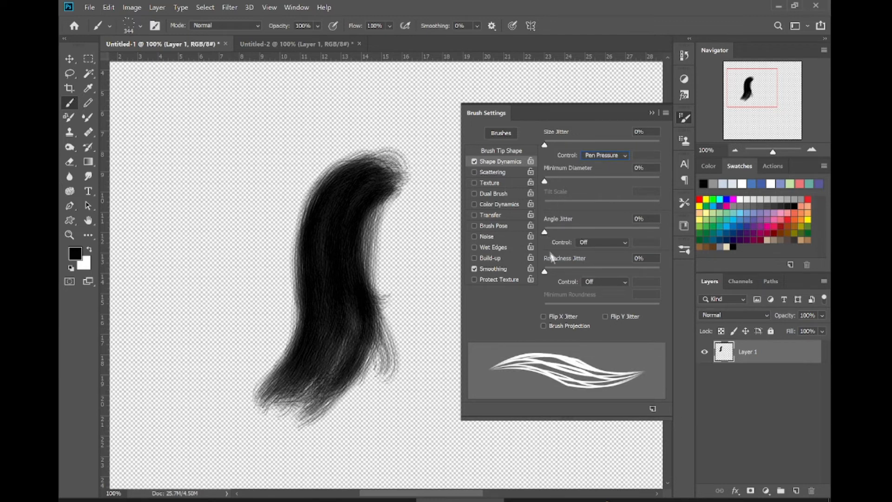
{"action": "left_click", "coordinate": [594, 242]}
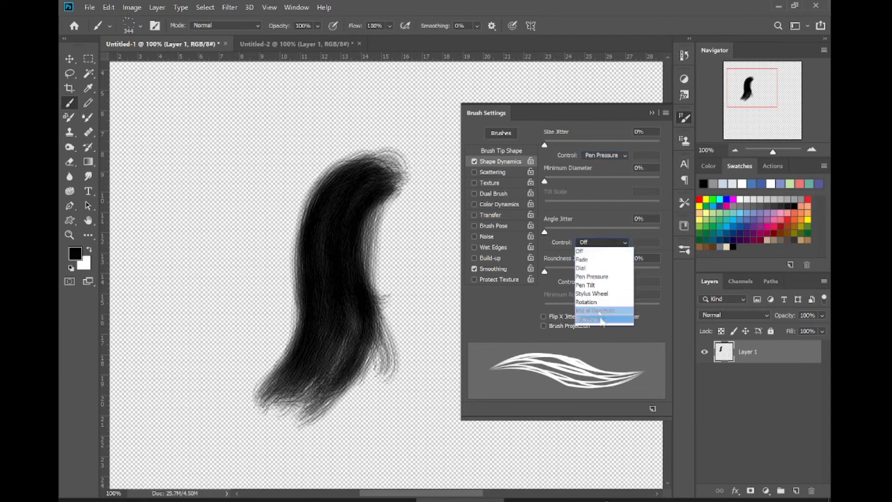
{"action": "left_click", "coordinate": [599, 318]}
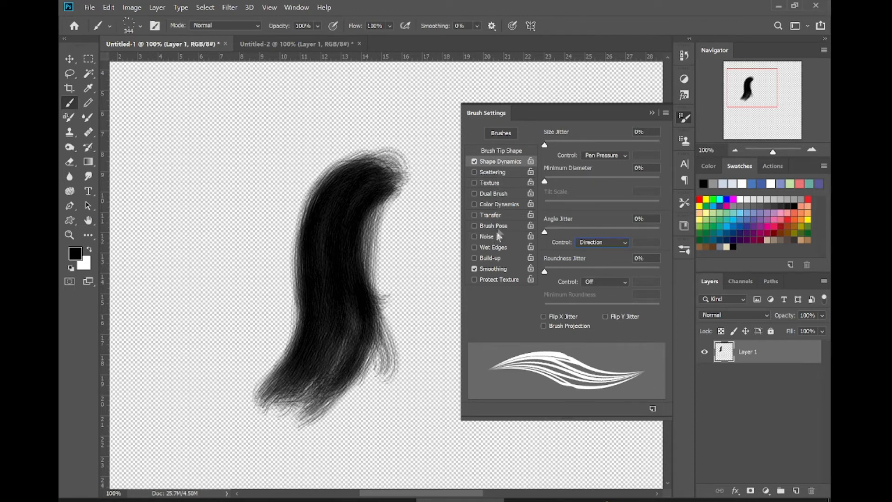
Step: Keep Transfer off, enable Build-up and reduce the brush size to 50 px, closing the Brush Settings
{"action": "left_click", "coordinate": [490, 215]}
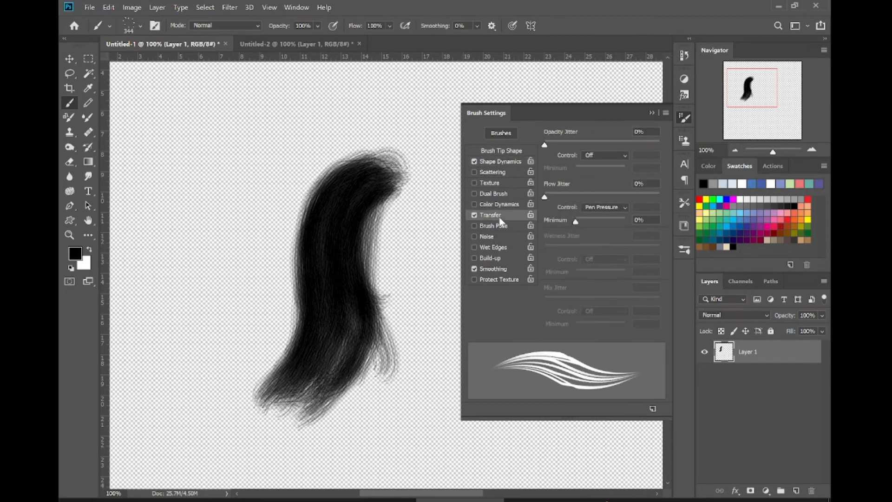
{"action": "left_click", "coordinate": [474, 216]}
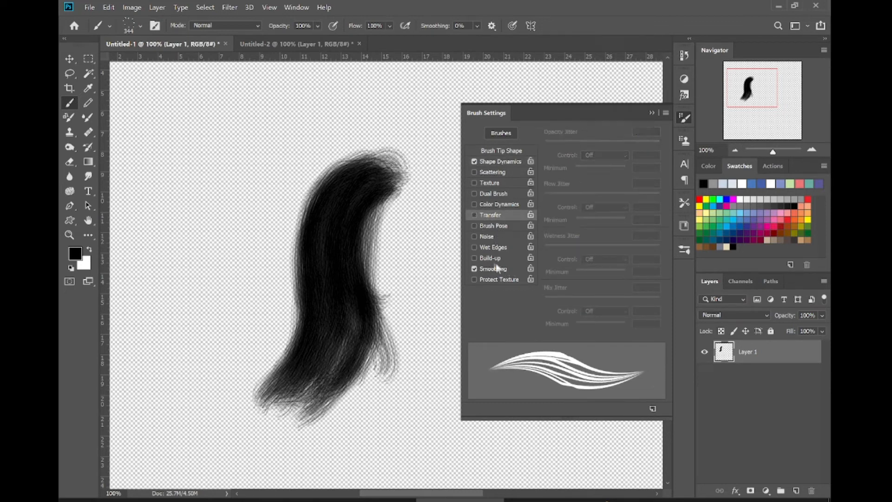
{"action": "left_click", "coordinate": [490, 258]}
{"action": "key", "text": "bracketleft"}
{"action": "key", "text": "bracketleft"}
{"action": "key", "text": "bracketleft"}
{"action": "key", "text": "bracketleft"}
{"action": "key", "text": "bracketleft"}
{"action": "key", "text": "bracketleft"}
{"action": "key", "text": "bracketleft"}
{"action": "key", "text": "bracketleft"}
{"action": "key", "text": "bracketleft"}
{"action": "key", "text": "bracketleft"}
{"action": "key", "text": "bracketleft"}
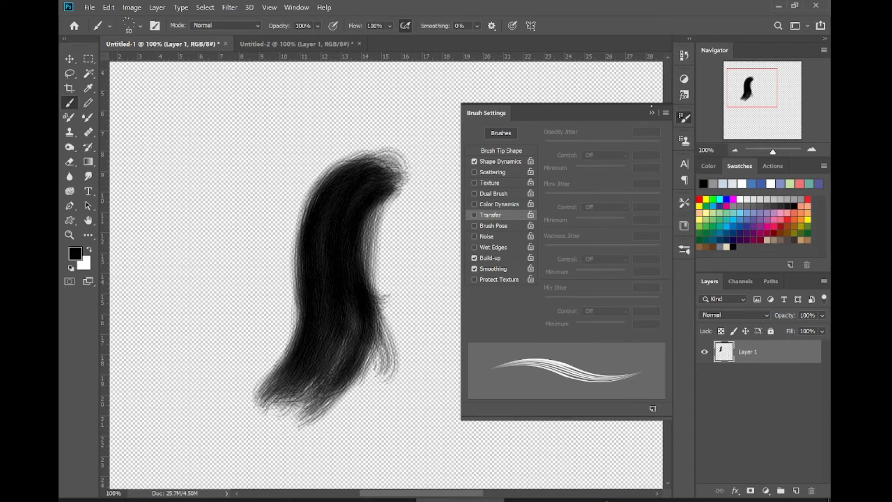
{"action": "key", "text": "F5"}
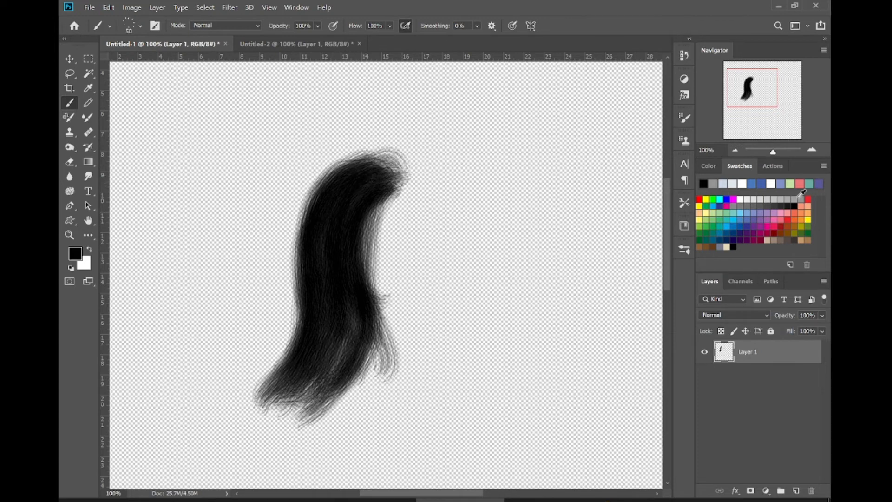
Step: Set the foreground color to medium gray and paint test highlight strokes along the upper curve of the lock
{"action": "left_click", "coordinate": [793, 201]}
{"action": "left_click", "coordinate": [800, 200]}
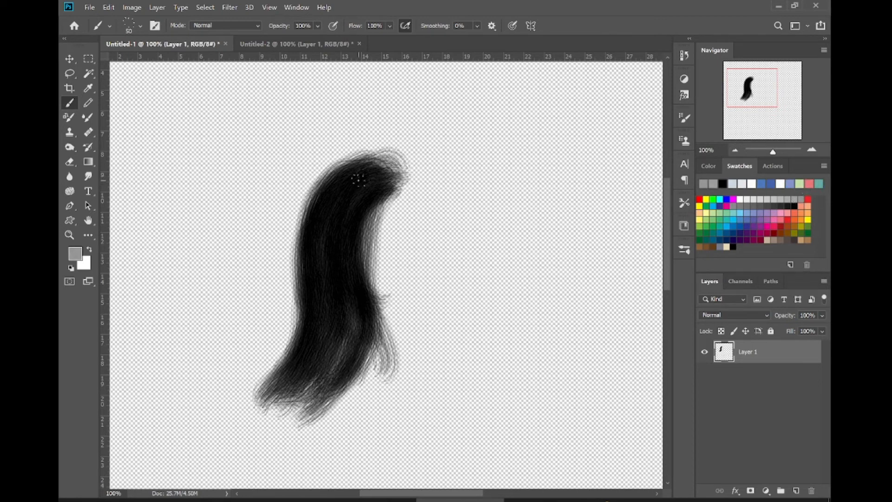
{"action": "left_click_drag", "start_coordinate": [361, 173], "coordinate": [330, 206]}
{"action": "mouse_move", "coordinate": [362, 173]}
{"action": "left_mouse_down"}
{"action": "mouse_move", "coordinate": [333, 202]}
{"action": "mouse_move", "coordinate": [328, 244]}
{"action": "left_mouse_up"}
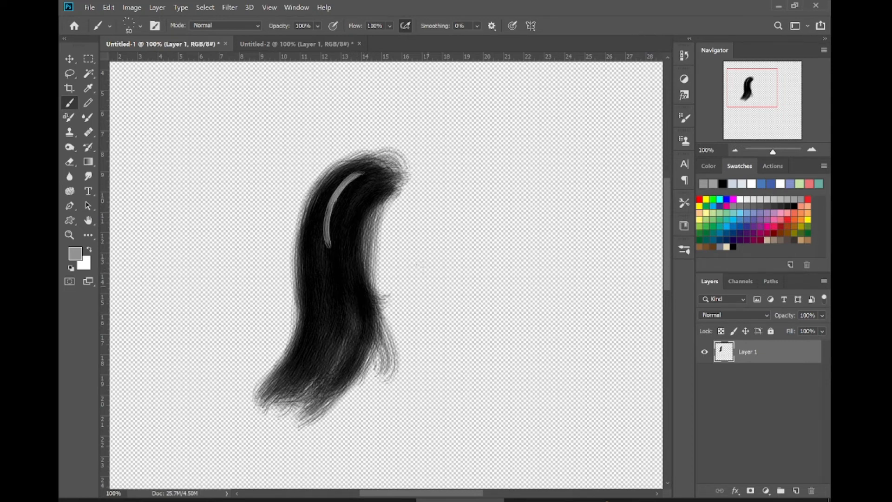
Step: Lower the brush flow to 20% and undo the gray test strokes
{"action": "left_click", "coordinate": [356, 28]}
{"action": "type", "text": "20"}
{"action": "key", "text": "ctrl+z"}
{"action": "type", "text": "20"}
{"action": "left_click", "coordinate": [356, 28]}
{"action": "type", "text": "20"}
{"action": "key", "text": "Return"}
{"action": "key", "text": "ctrl+z"}
{"action": "key", "text": "ctrl+z"}
{"action": "key", "text": "ctrl+z"}
{"action": "key", "text": "ctrl+z"}
{"action": "key", "text": "ctrl+z"}
{"action": "key", "text": "ctrl+z"}
{"action": "key", "text": "ctrl+z"}
{"action": "key", "text": "ctrl+z"}
{"action": "key", "text": "ctrl+z"}
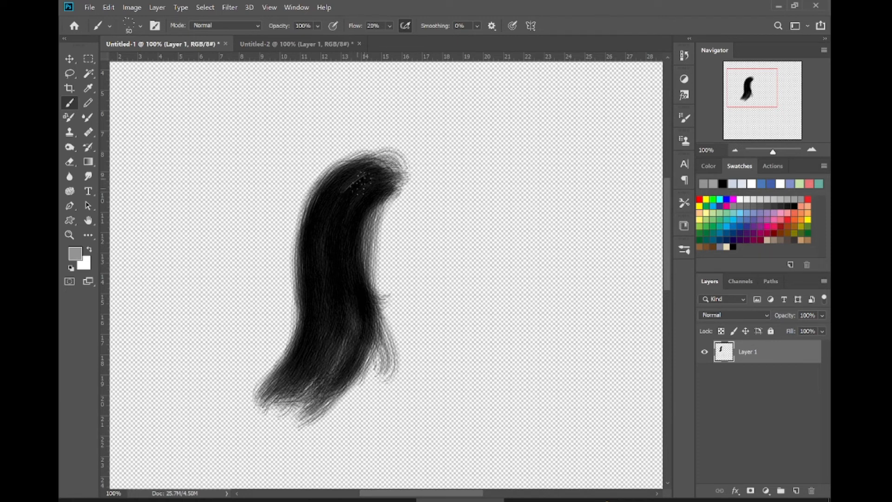
Step: Paint many overlapping gray highlight strands following the curve of the lock from its top toward the lower tips
{"action": "left_click_drag", "start_coordinate": [362, 176], "coordinate": [328, 247]}
{"action": "mouse_move", "coordinate": [358, 178]}
{"action": "left_mouse_down"}
{"action": "mouse_move", "coordinate": [341, 270]}
{"action": "mouse_move", "coordinate": [358, 178]}
{"action": "mouse_move", "coordinate": [336, 262]}
{"action": "mouse_move", "coordinate": [350, 193]}
{"action": "mouse_move", "coordinate": [349, 301]}
{"action": "left_mouse_up"}
{"action": "left_click_drag", "start_coordinate": [338, 233], "coordinate": [348, 306]}
{"action": "mouse_move", "coordinate": [324, 248]}
{"action": "left_mouse_down"}
{"action": "mouse_move", "coordinate": [333, 333]}
{"action": "mouse_move", "coordinate": [322, 347]}
{"action": "mouse_move", "coordinate": [315, 339]}
{"action": "left_mouse_up"}
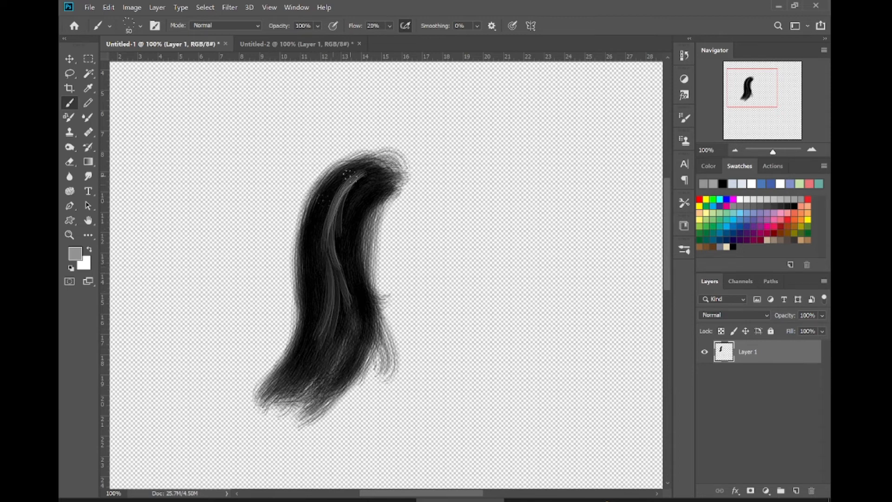
{"action": "left_click_drag", "start_coordinate": [349, 176], "coordinate": [315, 246]}
{"action": "mouse_move", "coordinate": [332, 196]}
{"action": "left_mouse_down"}
{"action": "mouse_move", "coordinate": [318, 245]}
{"action": "mouse_move", "coordinate": [321, 282]}
{"action": "left_mouse_up"}
{"action": "mouse_move", "coordinate": [320, 239]}
{"action": "left_mouse_down"}
{"action": "mouse_move", "coordinate": [327, 328]}
{"action": "mouse_move", "coordinate": [318, 300]}
{"action": "left_mouse_up"}
{"action": "left_click_drag", "start_coordinate": [346, 203], "coordinate": [327, 251]}
{"action": "mouse_move", "coordinate": [380, 171]}
{"action": "left_mouse_down"}
{"action": "mouse_move", "coordinate": [343, 245]}
{"action": "mouse_move", "coordinate": [352, 282]}
{"action": "left_mouse_up"}
{"action": "mouse_move", "coordinate": [346, 207]}
{"action": "left_mouse_down"}
{"action": "mouse_move", "coordinate": [336, 249]}
{"action": "mouse_move", "coordinate": [339, 306]}
{"action": "mouse_move", "coordinate": [321, 278]}
{"action": "left_mouse_up"}
{"action": "left_click_drag", "start_coordinate": [346, 175], "coordinate": [302, 256]}
{"action": "left_click_drag", "start_coordinate": [324, 194], "coordinate": [306, 252]}
{"action": "left_click_drag", "start_coordinate": [362, 168], "coordinate": [306, 243]}
{"action": "left_click_drag", "start_coordinate": [322, 194], "coordinate": [304, 259]}
{"action": "left_click_drag", "start_coordinate": [307, 224], "coordinate": [305, 290]}
{"action": "left_click_drag", "start_coordinate": [311, 254], "coordinate": [310, 334]}
{"action": "left_click_drag", "start_coordinate": [352, 169], "coordinate": [311, 258]}
{"action": "left_click_drag", "start_coordinate": [325, 256], "coordinate": [313, 335]}
{"action": "mouse_move", "coordinate": [359, 168]}
{"action": "left_mouse_down"}
{"action": "mouse_move", "coordinate": [303, 354]}
{"action": "mouse_move", "coordinate": [290, 367]}
{"action": "left_mouse_up"}
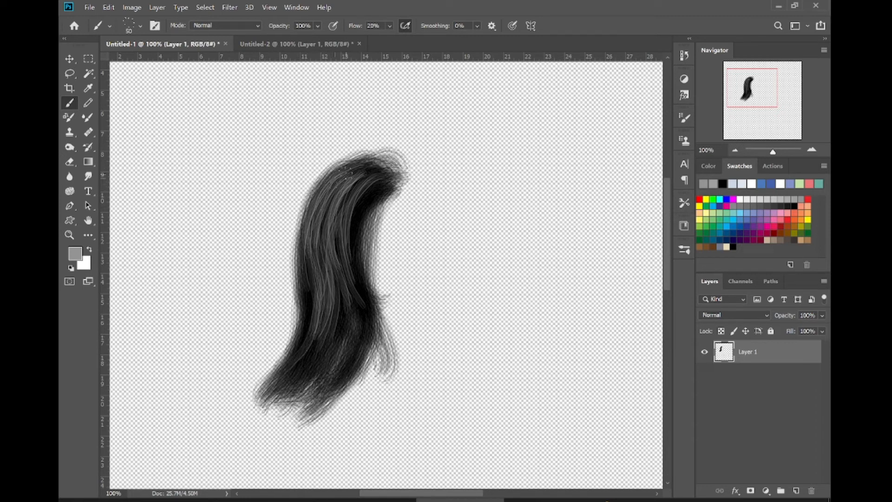
{"action": "left_click_drag", "start_coordinate": [313, 209], "coordinate": [298, 349]}
{"action": "mouse_move", "coordinate": [385, 176]}
{"action": "left_mouse_down"}
{"action": "mouse_move", "coordinate": [354, 284]}
{"action": "mouse_move", "coordinate": [353, 260]}
{"action": "mouse_move", "coordinate": [365, 288]}
{"action": "mouse_move", "coordinate": [361, 314]}
{"action": "left_mouse_up"}
{"action": "mouse_move", "coordinate": [360, 279]}
{"action": "left_mouse_down"}
{"action": "mouse_move", "coordinate": [367, 353]}
{"action": "mouse_move", "coordinate": [357, 379]}
{"action": "mouse_move", "coordinate": [325, 362]}
{"action": "left_mouse_up"}
{"action": "mouse_move", "coordinate": [335, 236]}
{"action": "left_mouse_down"}
{"action": "mouse_move", "coordinate": [327, 347]}
{"action": "mouse_move", "coordinate": [309, 370]}
{"action": "left_mouse_up"}
{"action": "left_click_drag", "start_coordinate": [314, 319], "coordinate": [285, 383]}
{"action": "left_click_drag", "start_coordinate": [300, 286], "coordinate": [307, 247]}
{"action": "mouse_move", "coordinate": [364, 160]}
{"action": "left_mouse_down"}
{"action": "mouse_move", "coordinate": [304, 230]}
{"action": "mouse_move", "coordinate": [341, 186]}
{"action": "mouse_move", "coordinate": [302, 328]}
{"action": "left_mouse_up"}
{"action": "left_click_drag", "start_coordinate": [315, 264], "coordinate": [299, 372]}
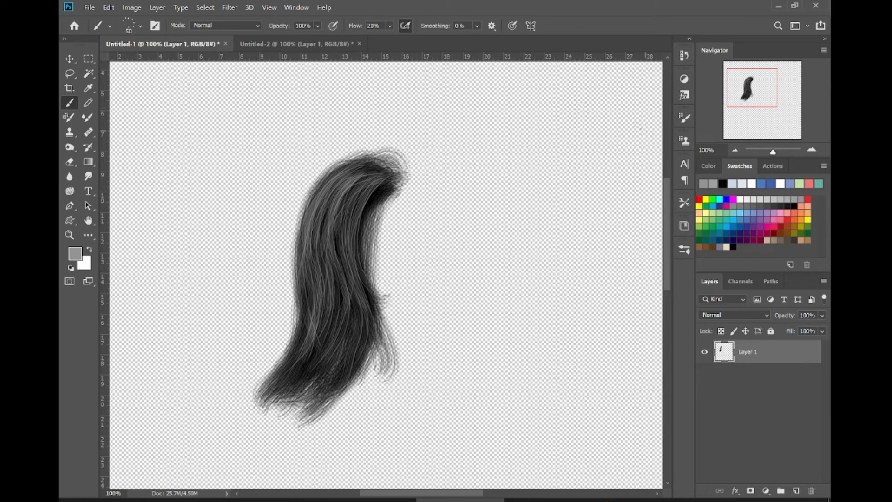
Step: Save the tuned brush as a new preset named with the artist's first name in the possessive, followed by "Second Layer Hair"
{"action": "left_click", "coordinate": [684, 117]}
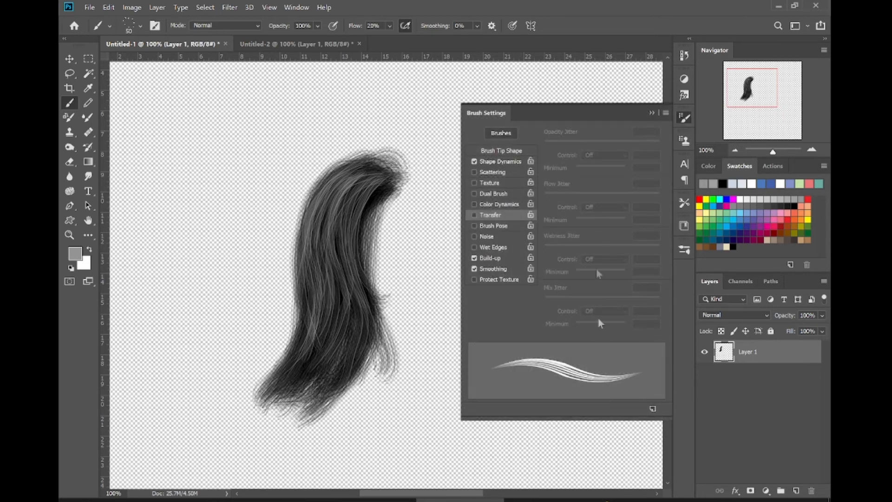
{"action": "left_click", "coordinate": [654, 411]}
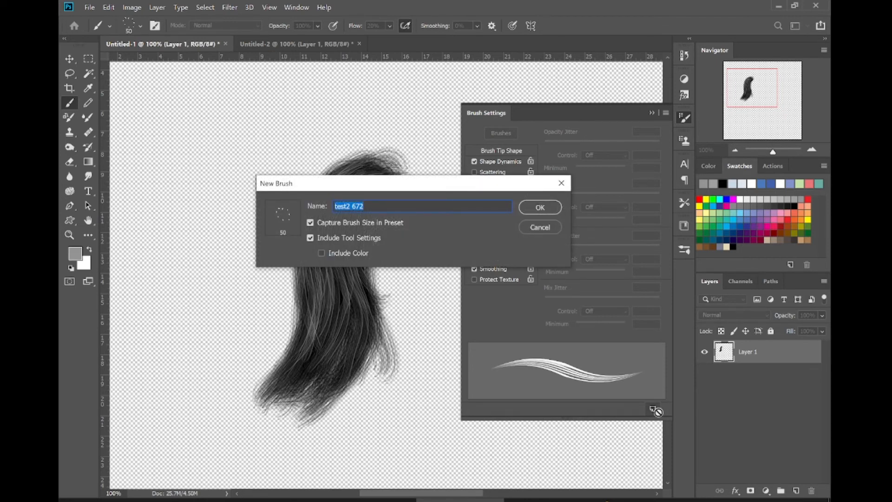
{"action": "type", "text": "Sean's"}
{"action": "type", "text": "Second La"}
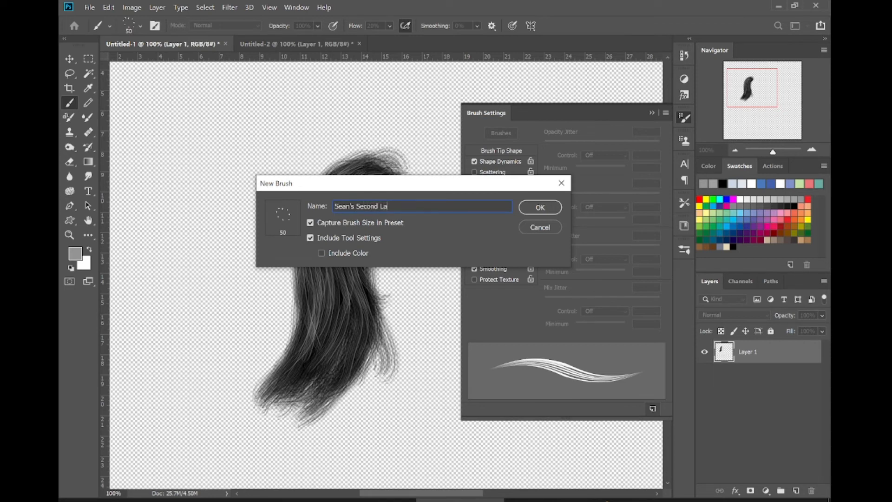
{"action": "type", "text": "yer Hair"}
{"action": "left_click", "coordinate": [540, 206]}
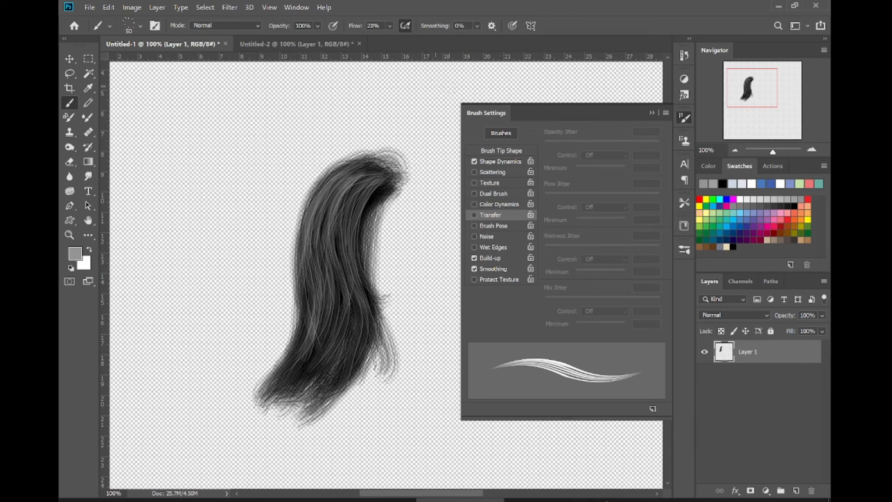
Step: Switch to the Hard Round 19 0 spacing brush preset
{"action": "left_click", "coordinate": [99, 27]}
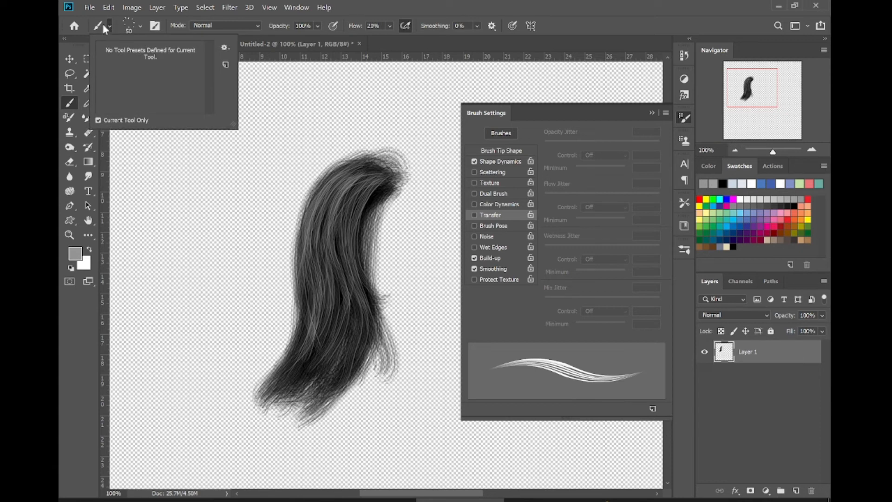
{"action": "left_click", "coordinate": [428, 7]}
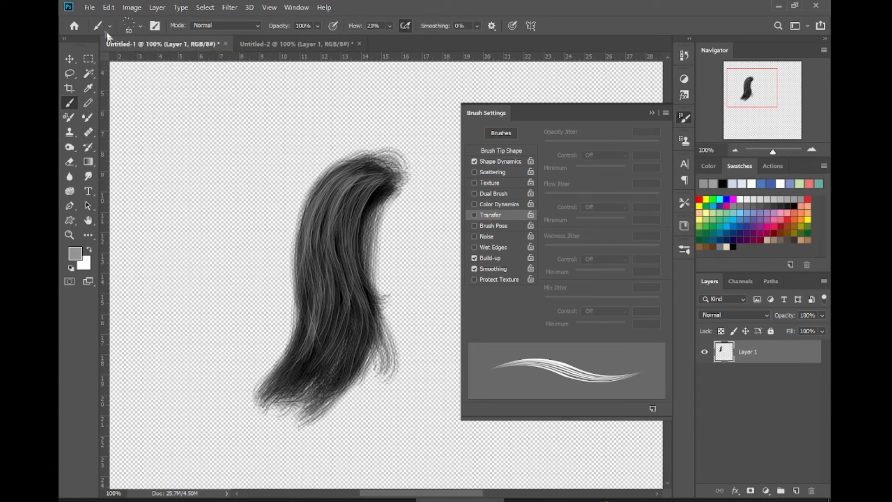
{"action": "left_click", "coordinate": [134, 23]}
{"action": "left_click_drag", "start_coordinate": [209, 388], "coordinate": [210, 137]}
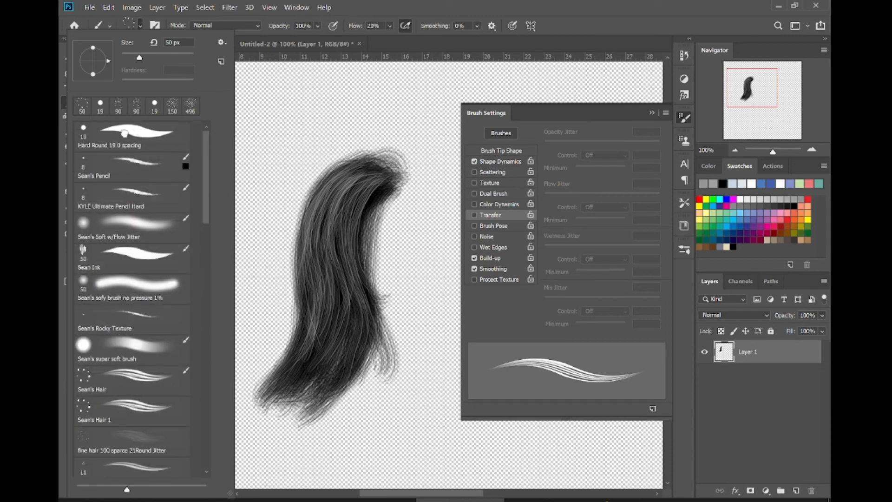
{"action": "left_click", "coordinate": [125, 136]}
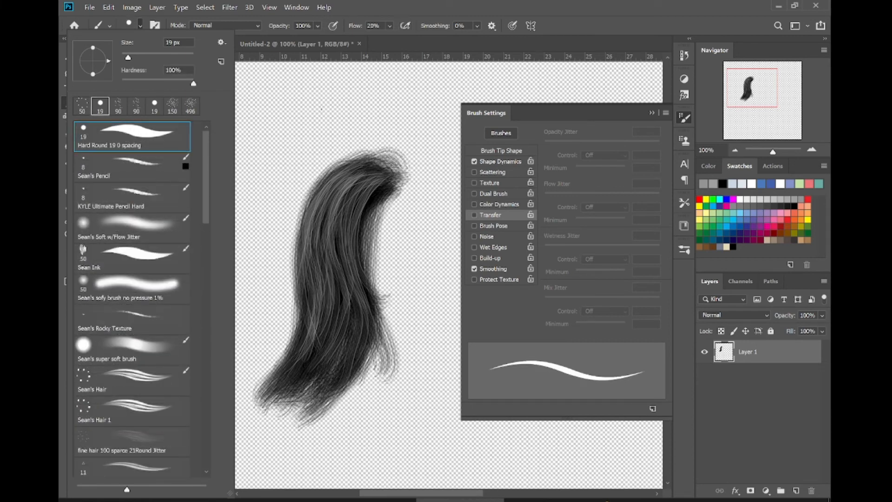
{"action": "left_click", "coordinate": [475, 11]}
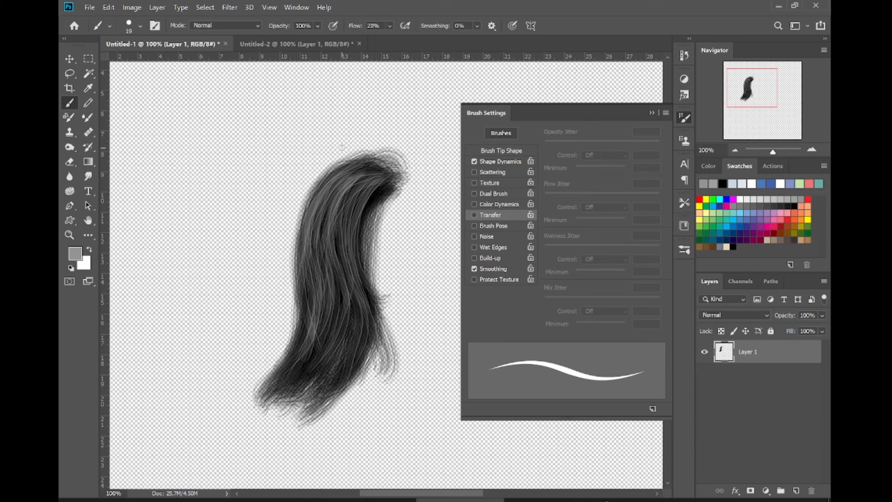
Step: Reduce the round brush size to 4 px and check its Shape Dynamics settings
{"action": "key", "text": "bracketleft"}
{"action": "key", "text": "bracketleft"}
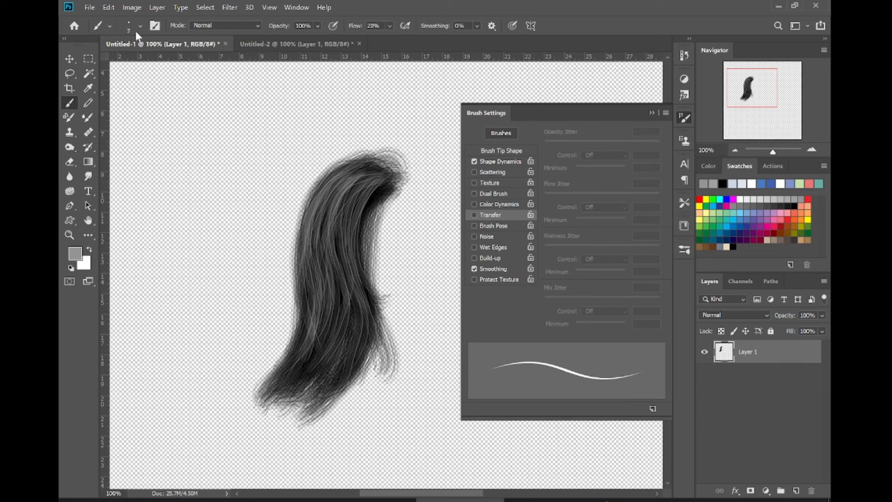
{"action": "key", "text": "bracketleft"}
{"action": "key", "text": "bracketleft"}
{"action": "key", "text": "bracketleft"}
{"action": "key", "text": "bracketleft"}
{"action": "key", "text": "bracketright"}
{"action": "left_click", "coordinate": [651, 112]}
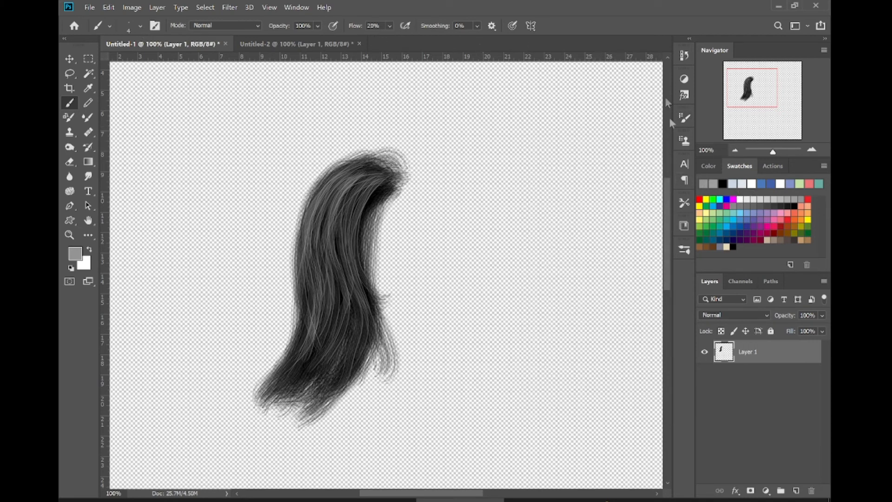
{"action": "left_click", "coordinate": [685, 119]}
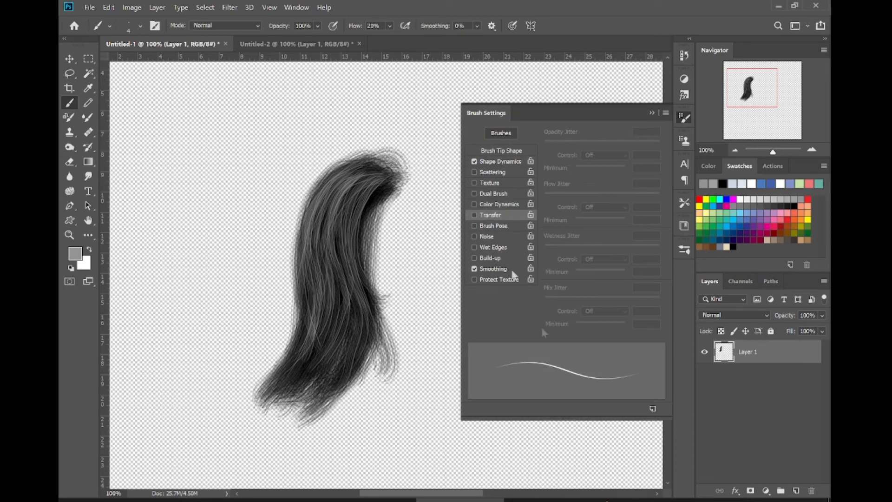
{"action": "left_click", "coordinate": [506, 163]}
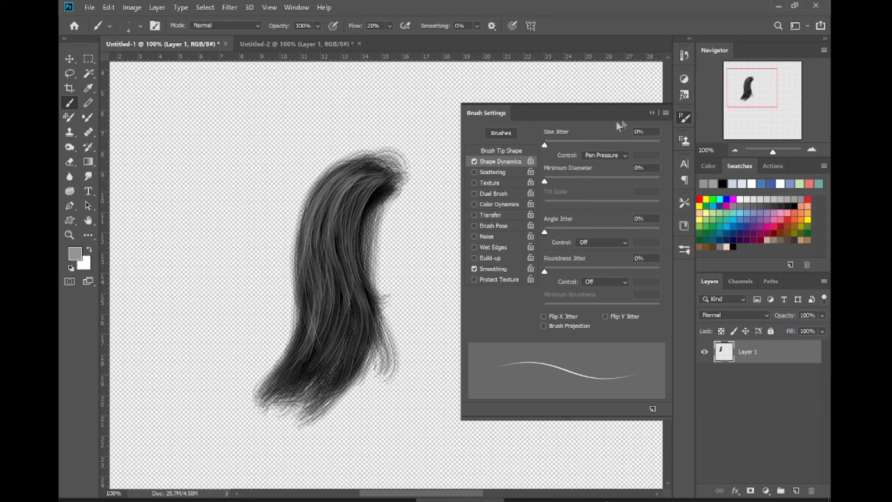
{"action": "left_click", "coordinate": [651, 113]}
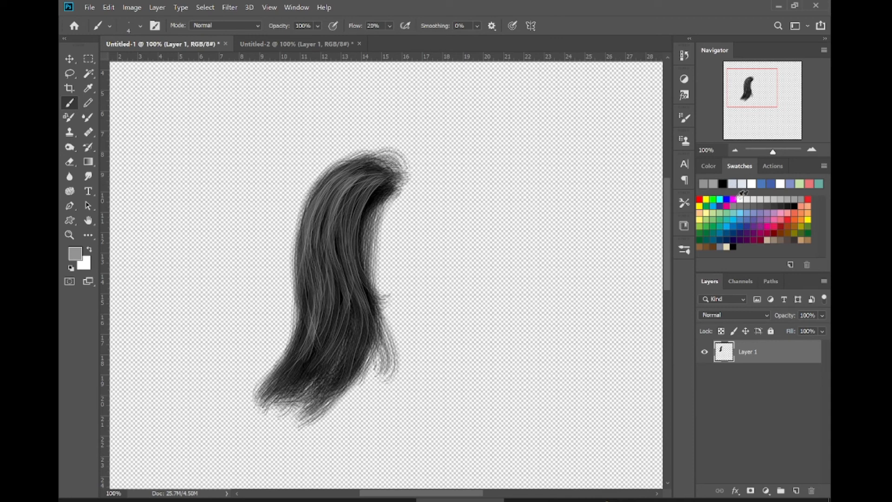
Step: Set the foreground color to light gray and paint fine individual highlight strands across the upper part of the lock
{"action": "left_click", "coordinate": [753, 198]}
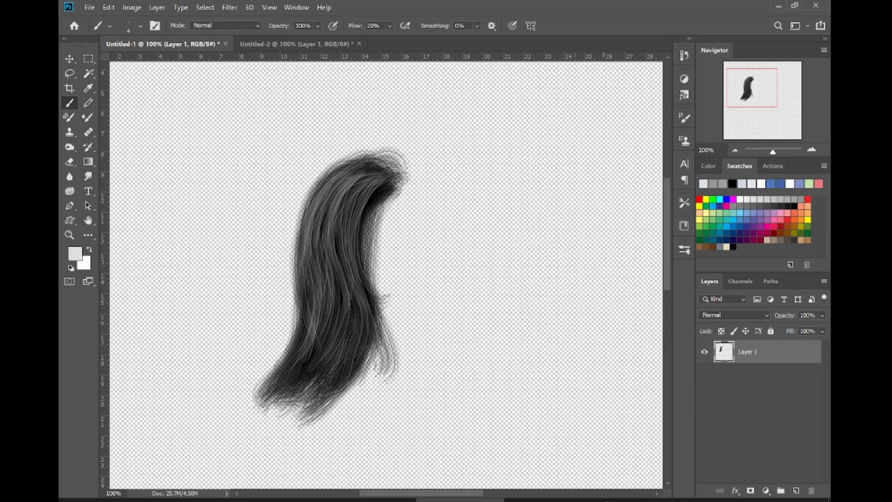
{"action": "scroll", "coordinate": [404, 249], "scroll_direction": "up", "scroll_amount": 5}
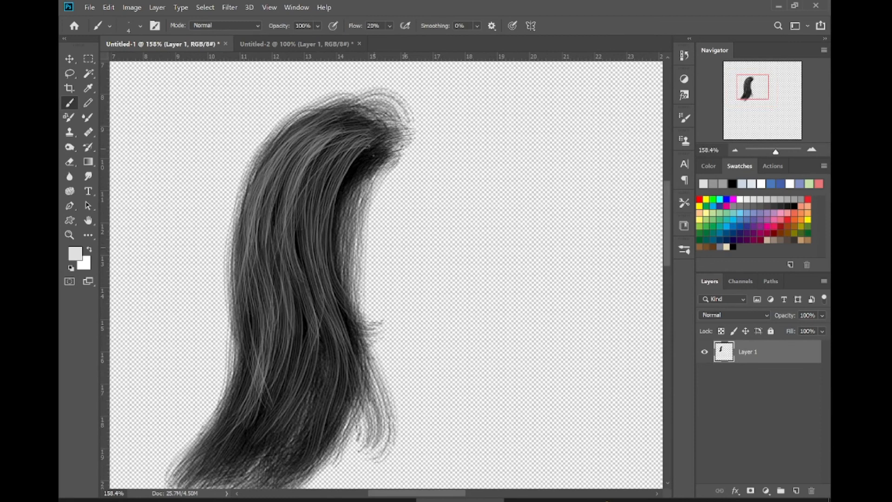
{"action": "left_click_drag", "start_coordinate": [367, 151], "coordinate": [348, 293]}
{"action": "left_click_drag", "start_coordinate": [369, 149], "coordinate": [330, 286]}
{"action": "mouse_move", "coordinate": [366, 144]}
{"action": "left_mouse_down"}
{"action": "mouse_move", "coordinate": [335, 354]}
{"action": "mouse_move", "coordinate": [338, 173]}
{"action": "mouse_move", "coordinate": [354, 327]}
{"action": "left_mouse_up"}
{"action": "left_click_drag", "start_coordinate": [344, 285], "coordinate": [348, 358]}
{"action": "left_click_drag", "start_coordinate": [358, 144], "coordinate": [319, 250]}
{"action": "left_click_drag", "start_coordinate": [329, 200], "coordinate": [319, 268]}
{"action": "left_click_drag", "start_coordinate": [341, 151], "coordinate": [328, 254]}
{"action": "left_click_drag", "start_coordinate": [325, 172], "coordinate": [315, 242]}
{"action": "mouse_move", "coordinate": [338, 156]}
{"action": "left_mouse_down"}
{"action": "mouse_move", "coordinate": [315, 214]}
{"action": "mouse_move", "coordinate": [322, 262]}
{"action": "left_mouse_up"}
{"action": "left_click_drag", "start_coordinate": [326, 174], "coordinate": [315, 250]}
{"action": "left_click_drag", "start_coordinate": [327, 165], "coordinate": [312, 238]}
{"action": "left_click_drag", "start_coordinate": [337, 148], "coordinate": [302, 229]}
{"action": "mouse_move", "coordinate": [318, 161]}
{"action": "left_mouse_down"}
{"action": "mouse_move", "coordinate": [307, 242]}
{"action": "mouse_move", "coordinate": [297, 241]}
{"action": "left_mouse_up"}
{"action": "left_click_drag", "start_coordinate": [321, 151], "coordinate": [294, 237]}
{"action": "mouse_move", "coordinate": [313, 151]}
{"action": "left_mouse_down"}
{"action": "mouse_move", "coordinate": [289, 237]}
{"action": "mouse_move", "coordinate": [284, 208]}
{"action": "mouse_move", "coordinate": [288, 229]}
{"action": "left_mouse_up"}
{"action": "left_click_drag", "start_coordinate": [275, 173], "coordinate": [261, 212]}
{"action": "left_click_drag", "start_coordinate": [300, 148], "coordinate": [267, 234]}
{"action": "left_click_drag", "start_coordinate": [313, 131], "coordinate": [271, 204]}
{"action": "left_click_drag", "start_coordinate": [304, 139], "coordinate": [270, 214]}
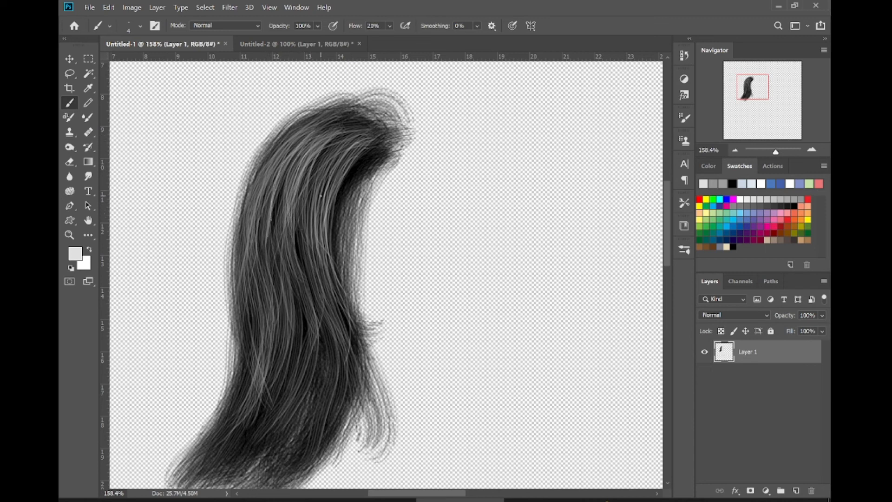
Step: Set the foreground color to white and paint fine bright highlight strands through the upper and middle parts of the lock
{"action": "left_click", "coordinate": [741, 199]}
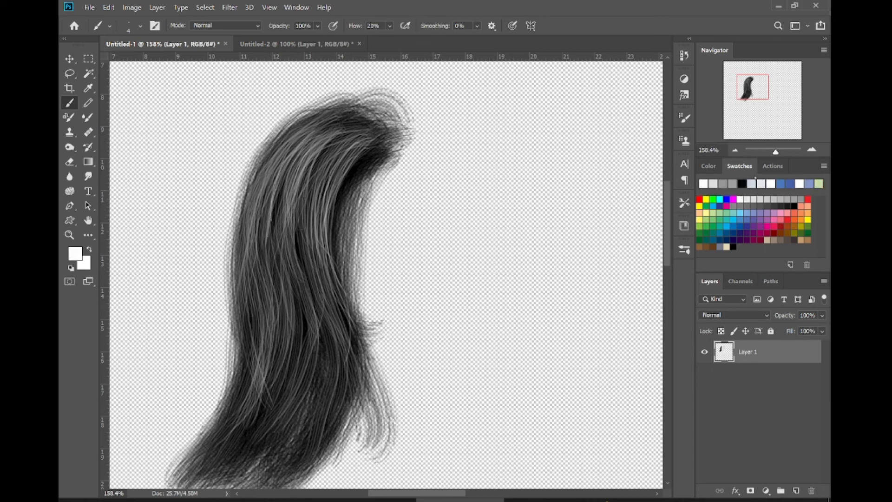
{"action": "left_click_drag", "start_coordinate": [348, 164], "coordinate": [335, 234]}
{"action": "left_click_drag", "start_coordinate": [339, 184], "coordinate": [331, 249]}
{"action": "mouse_move", "coordinate": [358, 160]}
{"action": "left_mouse_down"}
{"action": "mouse_move", "coordinate": [326, 251]}
{"action": "mouse_move", "coordinate": [316, 230]}
{"action": "left_mouse_up"}
{"action": "mouse_move", "coordinate": [320, 166]}
{"action": "left_mouse_down"}
{"action": "mouse_move", "coordinate": [310, 253]}
{"action": "mouse_move", "coordinate": [307, 236]}
{"action": "mouse_move", "coordinate": [302, 242]}
{"action": "left_mouse_up"}
{"action": "left_click_drag", "start_coordinate": [309, 163], "coordinate": [298, 233]}
{"action": "left_click_drag", "start_coordinate": [317, 146], "coordinate": [299, 195]}
{"action": "mouse_move", "coordinate": [307, 160]}
{"action": "left_mouse_down"}
{"action": "mouse_move", "coordinate": [290, 233]}
{"action": "mouse_move", "coordinate": [288, 218]}
{"action": "left_mouse_up"}
{"action": "mouse_move", "coordinate": [307, 146]}
{"action": "left_mouse_down"}
{"action": "mouse_move", "coordinate": [283, 229]}
{"action": "mouse_move", "coordinate": [318, 289]}
{"action": "left_mouse_up"}
{"action": "left_click_drag", "start_coordinate": [340, 231], "coordinate": [323, 288]}
{"action": "left_click_drag", "start_coordinate": [353, 285], "coordinate": [339, 318]}
{"action": "left_click_drag", "start_coordinate": [348, 248], "coordinate": [327, 304]}
{"action": "mouse_move", "coordinate": [352, 263]}
{"action": "left_mouse_down"}
{"action": "mouse_move", "coordinate": [342, 303]}
{"action": "mouse_move", "coordinate": [353, 347]}
{"action": "left_mouse_up"}
{"action": "mouse_move", "coordinate": [318, 241]}
{"action": "left_mouse_down"}
{"action": "mouse_move", "coordinate": [344, 345]}
{"action": "mouse_move", "coordinate": [328, 278]}
{"action": "mouse_move", "coordinate": [339, 331]}
{"action": "left_mouse_up"}
{"action": "left_click_drag", "start_coordinate": [323, 246], "coordinate": [336, 315]}
{"action": "left_click_drag", "start_coordinate": [323, 285], "coordinate": [337, 312]}
{"action": "mouse_move", "coordinate": [306, 208]}
{"action": "left_mouse_down"}
{"action": "mouse_move", "coordinate": [312, 252]}
{"action": "mouse_move", "coordinate": [339, 313]}
{"action": "left_mouse_up"}
{"action": "mouse_move", "coordinate": [316, 254]}
{"action": "left_mouse_down"}
{"action": "mouse_move", "coordinate": [340, 330]}
{"action": "mouse_move", "coordinate": [328, 344]}
{"action": "left_mouse_up"}
{"action": "mouse_move", "coordinate": [291, 223]}
{"action": "left_mouse_down"}
{"action": "mouse_move", "coordinate": [299, 286]}
{"action": "mouse_move", "coordinate": [311, 297]}
{"action": "mouse_move", "coordinate": [311, 289]}
{"action": "left_mouse_up"}
{"action": "left_click_drag", "start_coordinate": [312, 288], "coordinate": [322, 316]}
{"action": "left_click_drag", "start_coordinate": [301, 231], "coordinate": [317, 328]}
{"action": "mouse_move", "coordinate": [292, 204]}
{"action": "left_mouse_down"}
{"action": "mouse_move", "coordinate": [312, 285]}
{"action": "mouse_move", "coordinate": [292, 242]}
{"action": "mouse_move", "coordinate": [315, 303]}
{"action": "left_mouse_up"}
{"action": "mouse_move", "coordinate": [293, 235]}
{"action": "left_mouse_down"}
{"action": "mouse_move", "coordinate": [310, 330]}
{"action": "mouse_move", "coordinate": [309, 305]}
{"action": "left_mouse_up"}
{"action": "left_click_drag", "start_coordinate": [301, 251], "coordinate": [311, 344]}
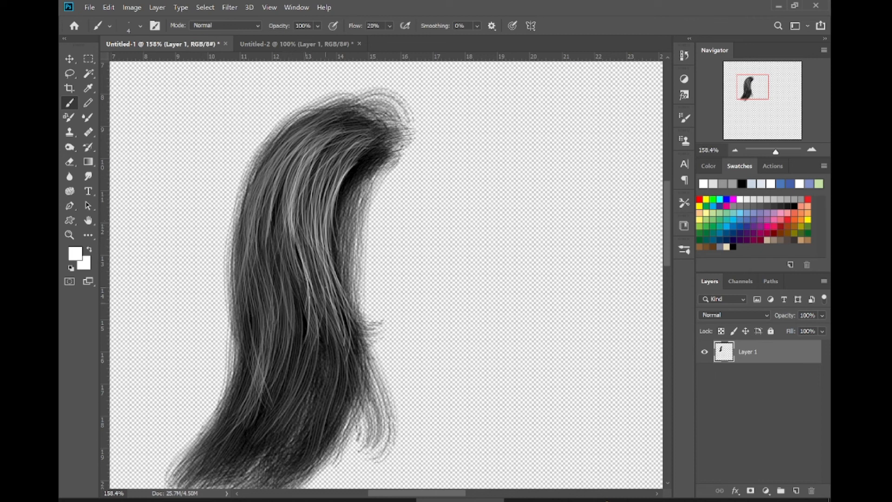
{"action": "mouse_move", "coordinate": [358, 127]}
{"action": "left_mouse_down"}
{"action": "mouse_move", "coordinate": [323, 139]}
{"action": "mouse_move", "coordinate": [305, 160]}
{"action": "mouse_move", "coordinate": [279, 250]}
{"action": "left_mouse_up"}
{"action": "left_click_drag", "start_coordinate": [288, 180], "coordinate": [279, 297]}
{"action": "mouse_move", "coordinate": [292, 254]}
{"action": "left_mouse_down"}
{"action": "mouse_move", "coordinate": [305, 328]}
{"action": "mouse_move", "coordinate": [295, 310]}
{"action": "left_mouse_up"}
{"action": "mouse_move", "coordinate": [367, 155]}
{"action": "left_mouse_down"}
{"action": "mouse_move", "coordinate": [337, 206]}
{"action": "mouse_move", "coordinate": [334, 247]}
{"action": "left_mouse_up"}
{"action": "left_click_drag", "start_coordinate": [354, 169], "coordinate": [337, 260]}
{"action": "mouse_move", "coordinate": [357, 173]}
{"action": "left_mouse_down"}
{"action": "mouse_move", "coordinate": [341, 195]}
{"action": "mouse_move", "coordinate": [338, 244]}
{"action": "left_mouse_up"}
{"action": "mouse_move", "coordinate": [371, 162]}
{"action": "left_mouse_down"}
{"action": "mouse_move", "coordinate": [345, 196]}
{"action": "mouse_move", "coordinate": [340, 267]}
{"action": "left_mouse_up"}
{"action": "mouse_move", "coordinate": [348, 186]}
{"action": "left_mouse_down"}
{"action": "mouse_move", "coordinate": [337, 236]}
{"action": "mouse_move", "coordinate": [347, 288]}
{"action": "left_mouse_up"}
{"action": "left_click_drag", "start_coordinate": [349, 238], "coordinate": [330, 300]}
{"action": "mouse_move", "coordinate": [344, 263]}
{"action": "left_mouse_down"}
{"action": "mouse_move", "coordinate": [332, 286]}
{"action": "mouse_move", "coordinate": [347, 371]}
{"action": "left_mouse_up"}
{"action": "left_click_drag", "start_coordinate": [291, 182], "coordinate": [291, 272]}
{"action": "left_click_drag", "start_coordinate": [293, 156], "coordinate": [283, 225]}
{"action": "left_click_drag", "start_coordinate": [284, 174], "coordinate": [272, 250]}
{"action": "left_click_drag", "start_coordinate": [300, 150], "coordinate": [278, 242]}
{"action": "left_click_drag", "start_coordinate": [275, 166], "coordinate": [263, 231]}
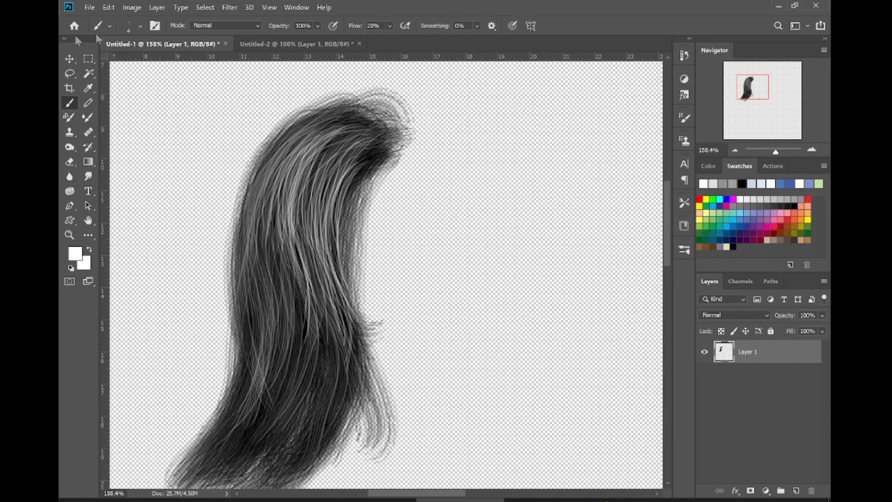
Step: Delete both leftover "test2" brushes, sizes 344 and 321, from the brush presets and close the preset picker
{"action": "left_click", "coordinate": [127, 24]}
{"action": "mouse_move", "coordinate": [205, 183]}
{"action": "left_mouse_down"}
{"action": "mouse_move", "coordinate": [222, 322]}
{"action": "mouse_move", "coordinate": [213, 460]}
{"action": "left_mouse_up"}
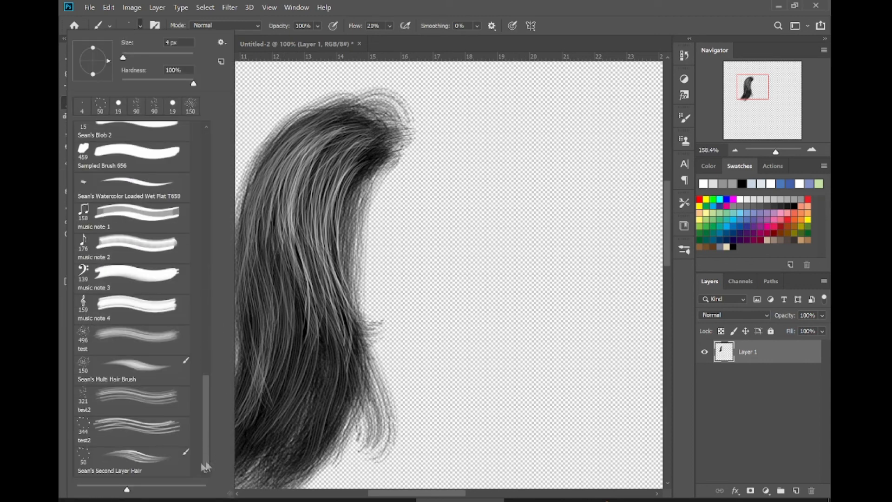
{"action": "right_click", "coordinate": [140, 435]}
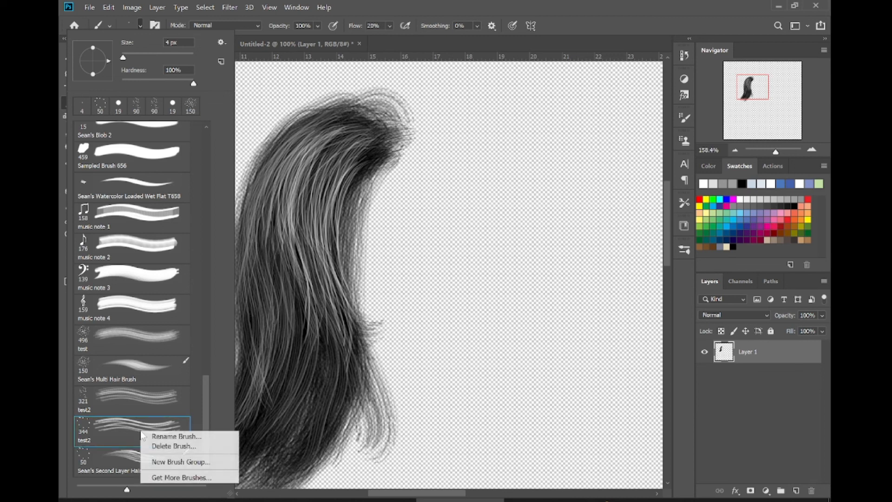
{"action": "left_click", "coordinate": [165, 447]}
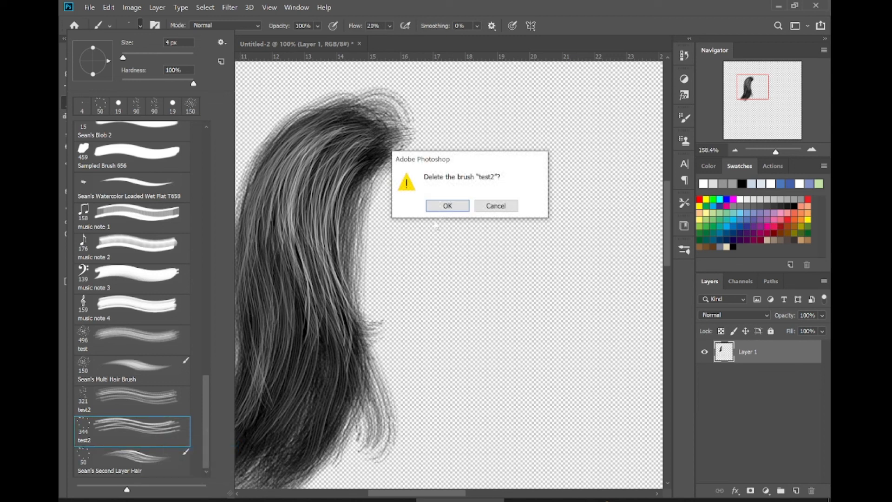
{"action": "left_click", "coordinate": [449, 206]}
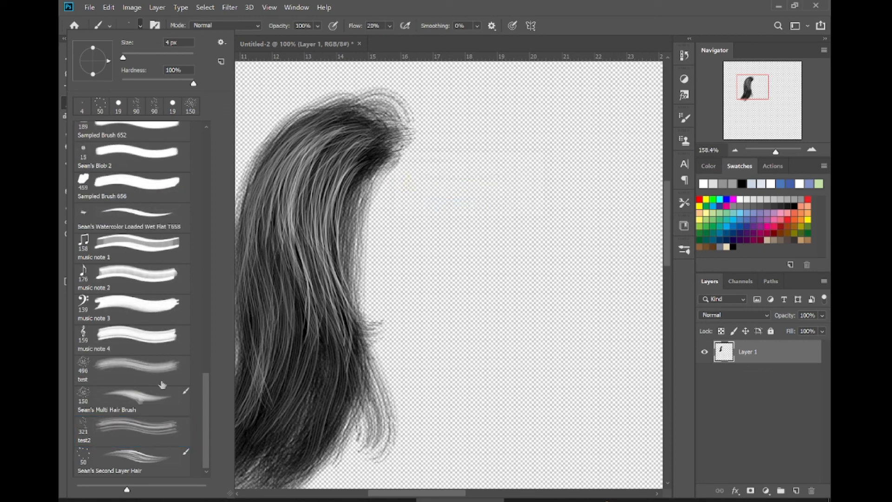
{"action": "right_click", "coordinate": [143, 436]}
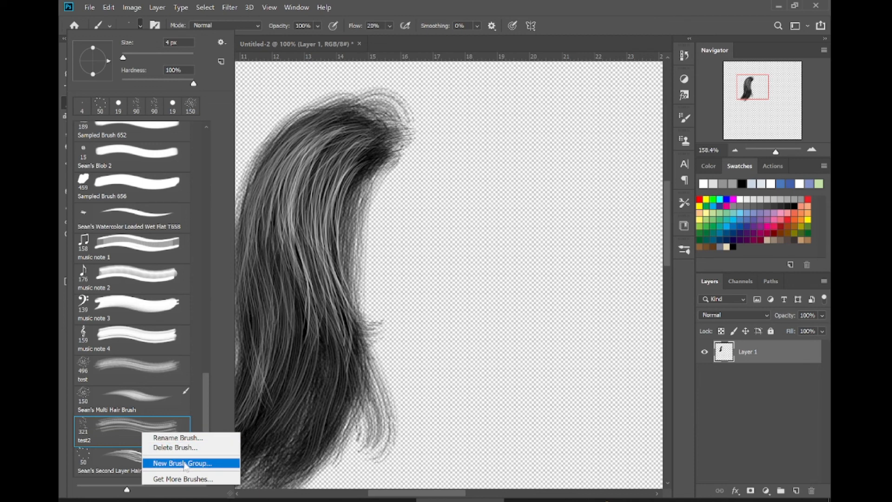
{"action": "left_click", "coordinate": [179, 447]}
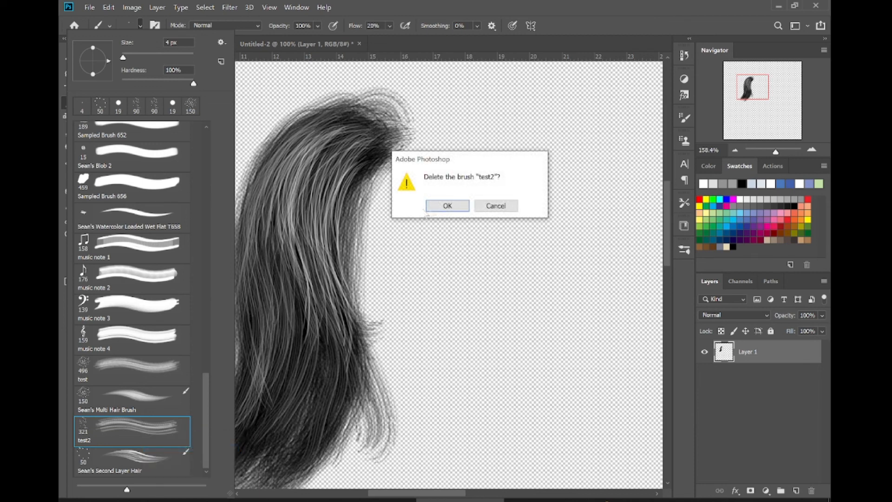
{"action": "left_click", "coordinate": [447, 206]}
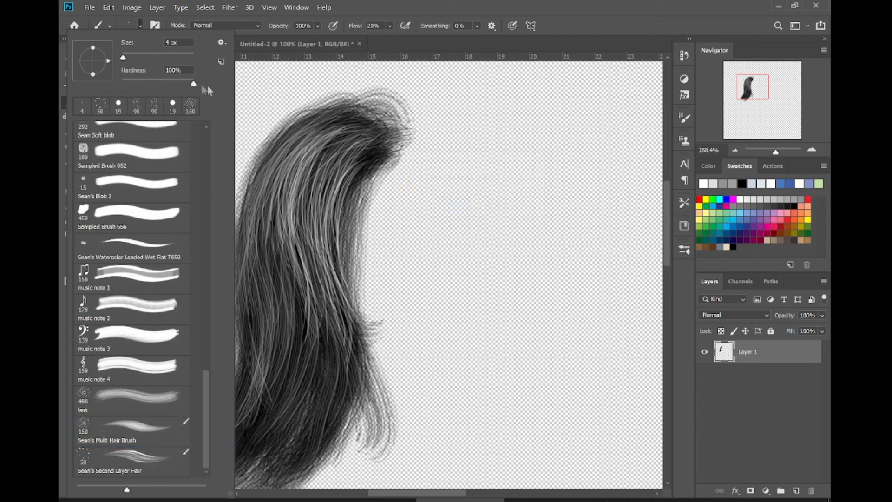
{"action": "left_click", "coordinate": [439, 4]}
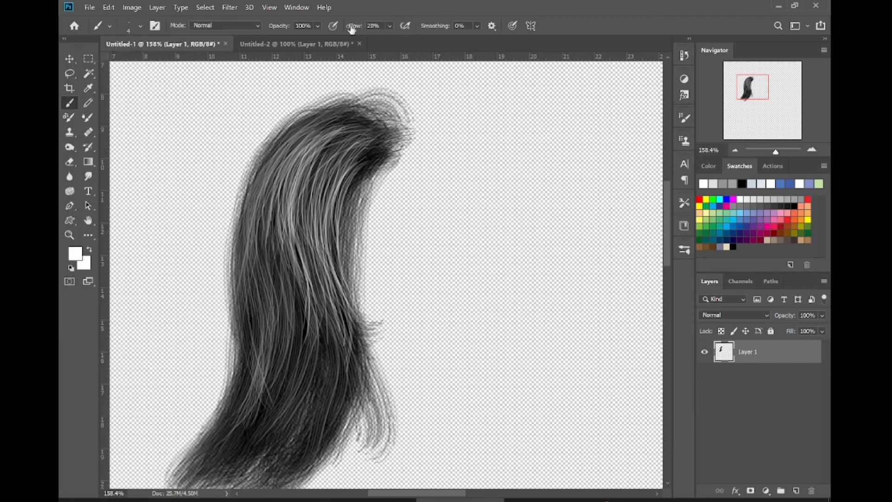